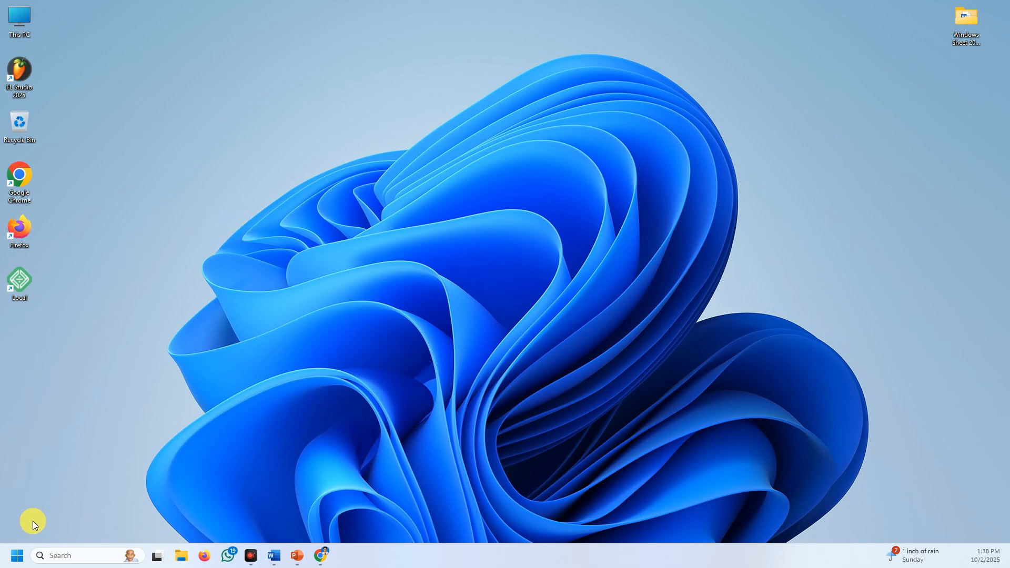
# Launch Adobe Illustrator from the list of installed apps and leave its home screen for the empty workspace
pyautogui.click(17, 555)
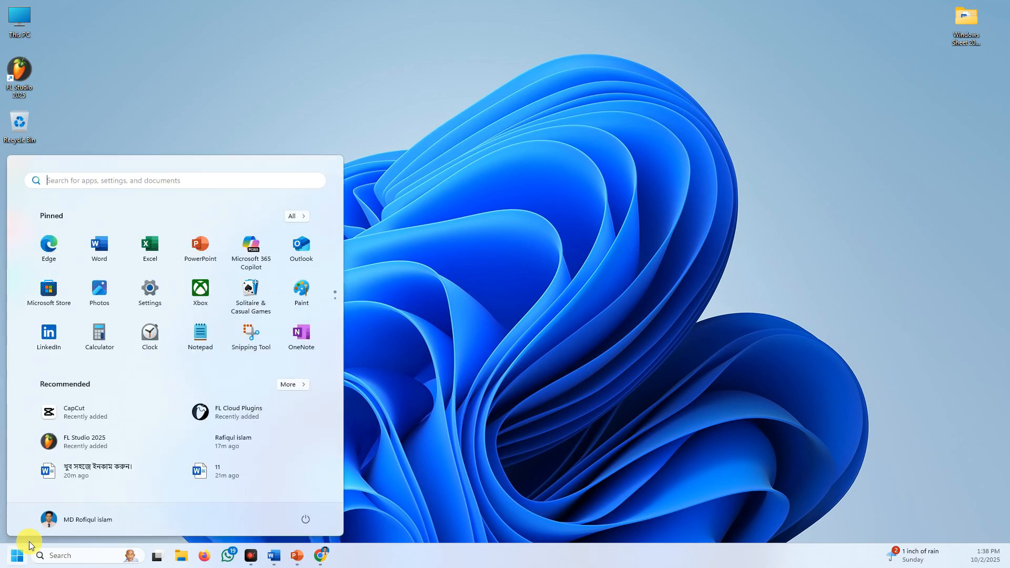
pyautogui.click(296, 218)
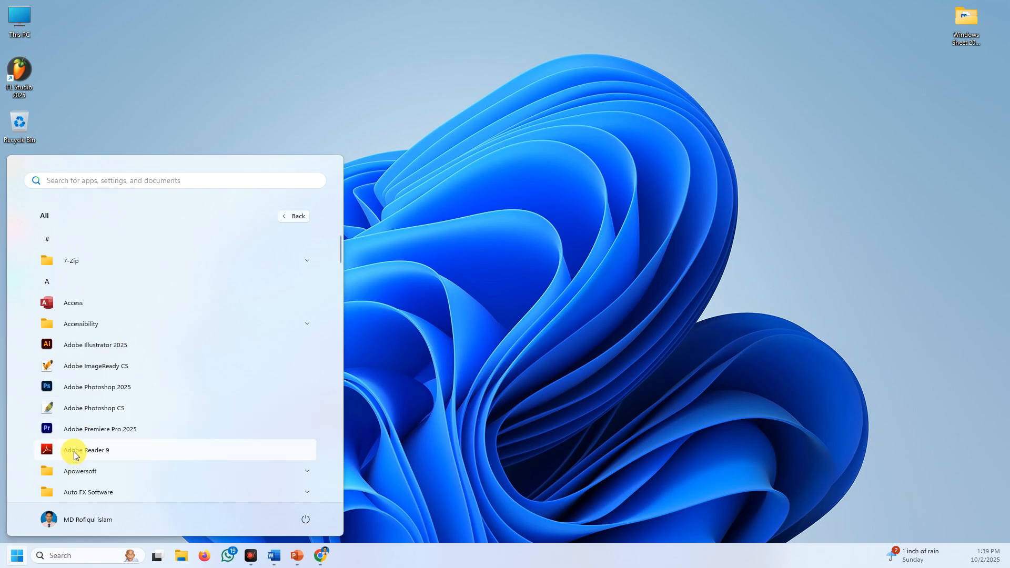
pyautogui.scroll(-2, 79, 416)
pyautogui.click(86, 261)
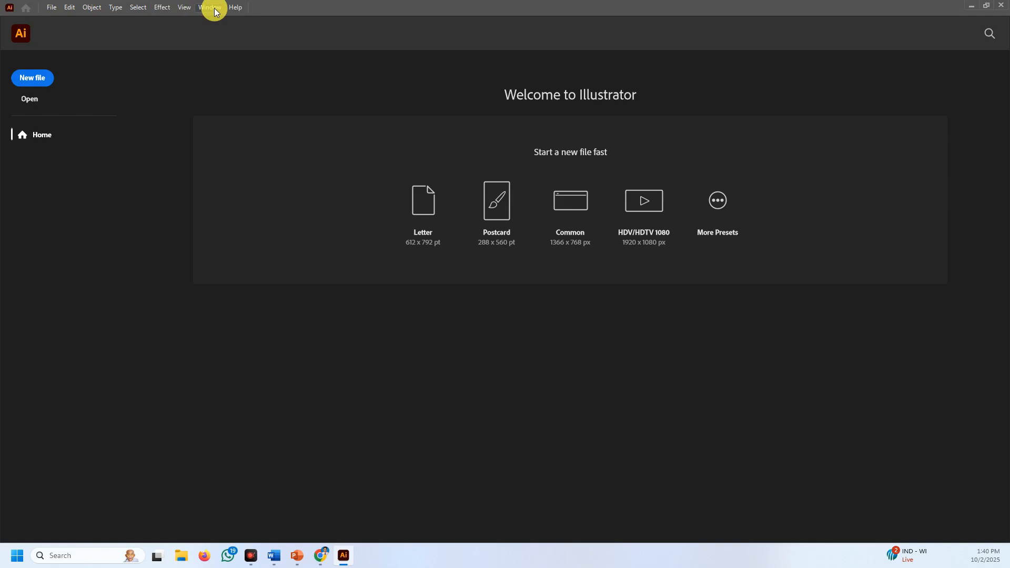
pyautogui.click(23, 35)
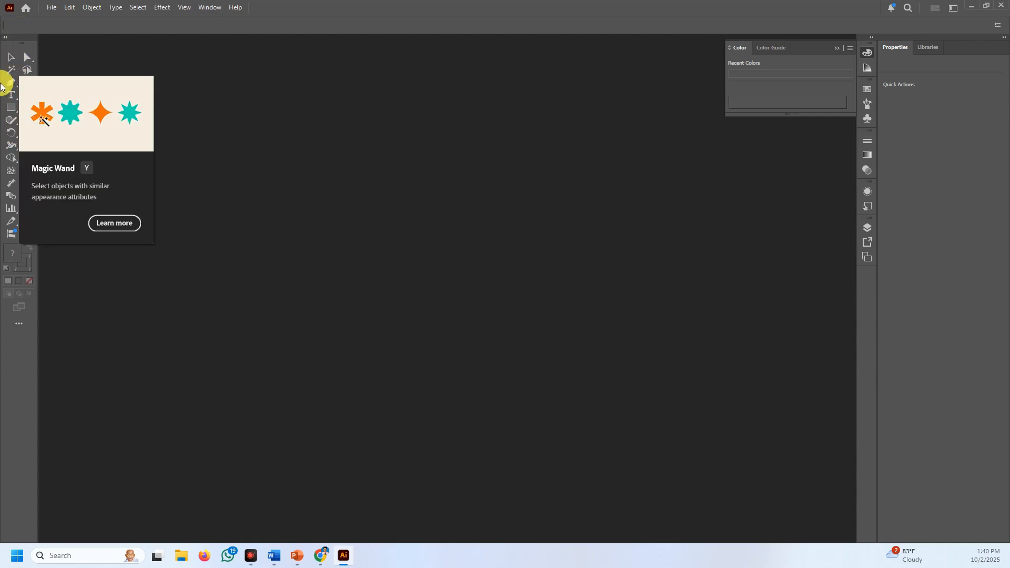
# Open the settings for a new document, keeping Pixels as the unit and portrait as the orientation
pyautogui.click(53, 10)
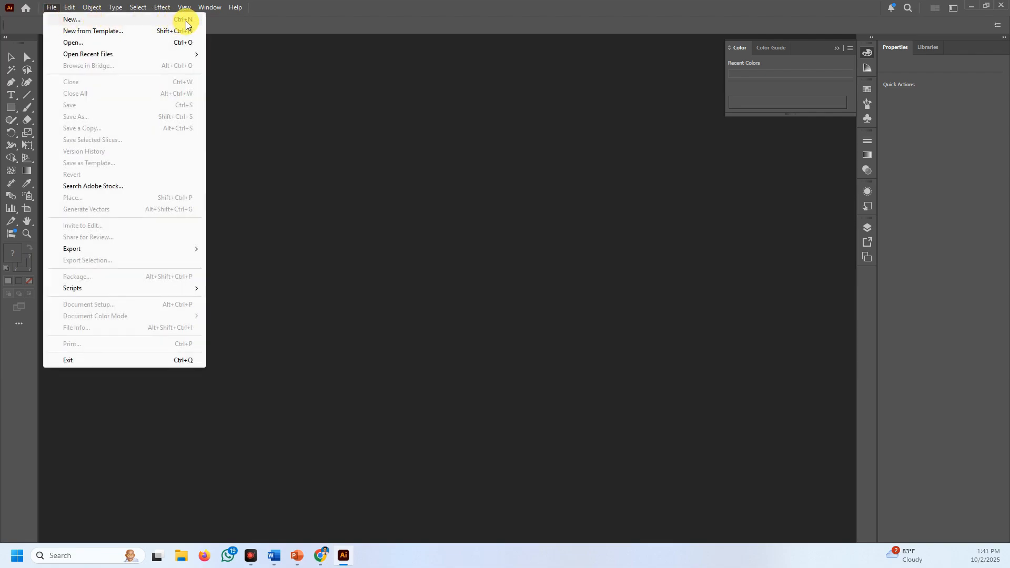
pyautogui.click(53, 10)
pyautogui.click(51, 11)
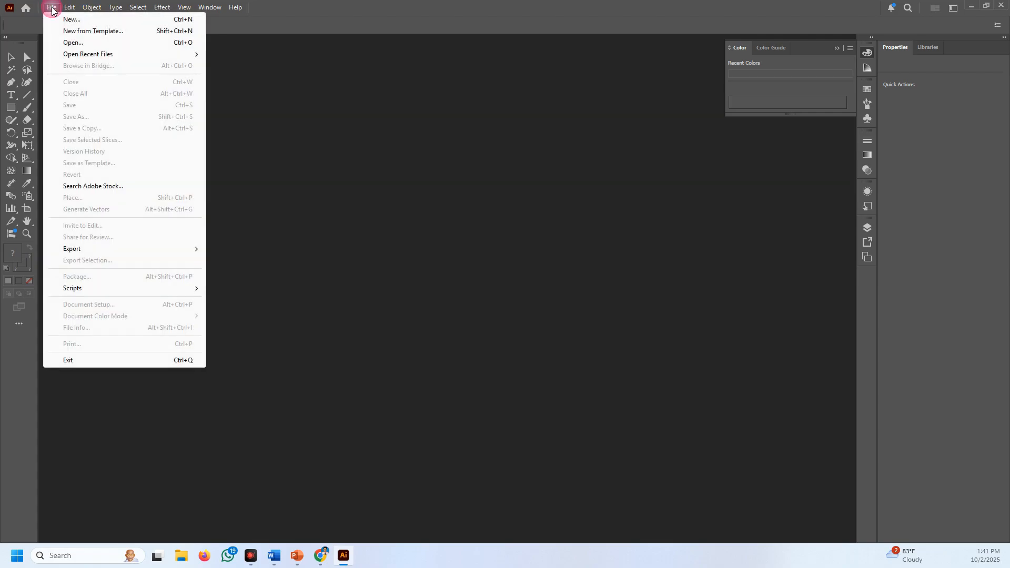
pyautogui.click(75, 20)
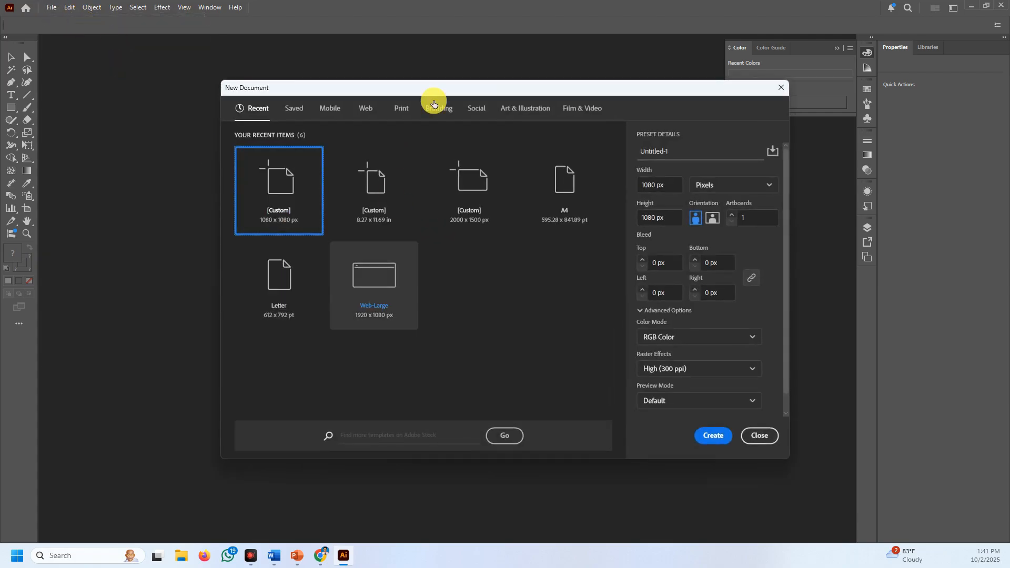
pyautogui.moveTo(415, 97); pyautogui.dragTo(365, 85)
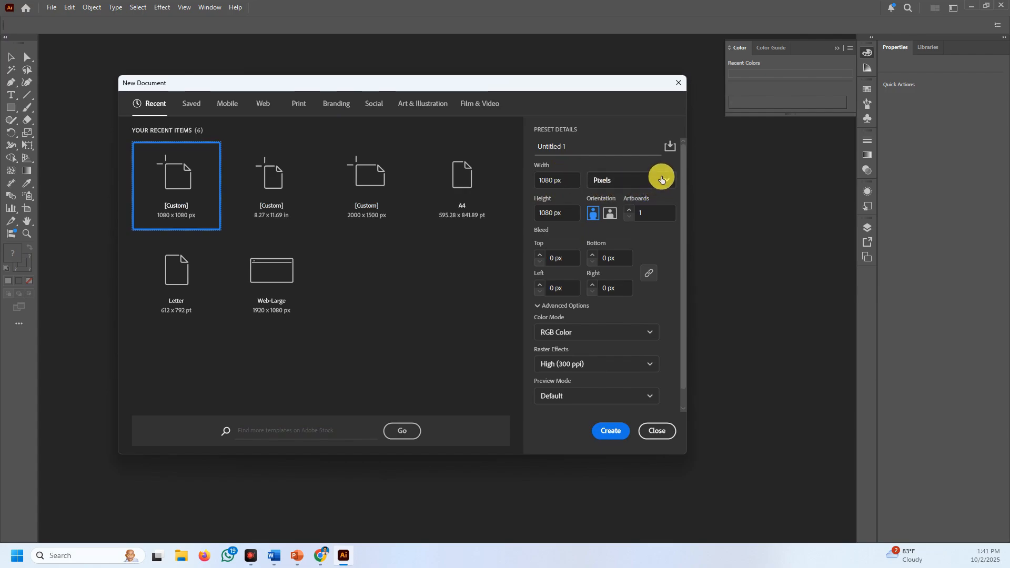
pyautogui.click(659, 180)
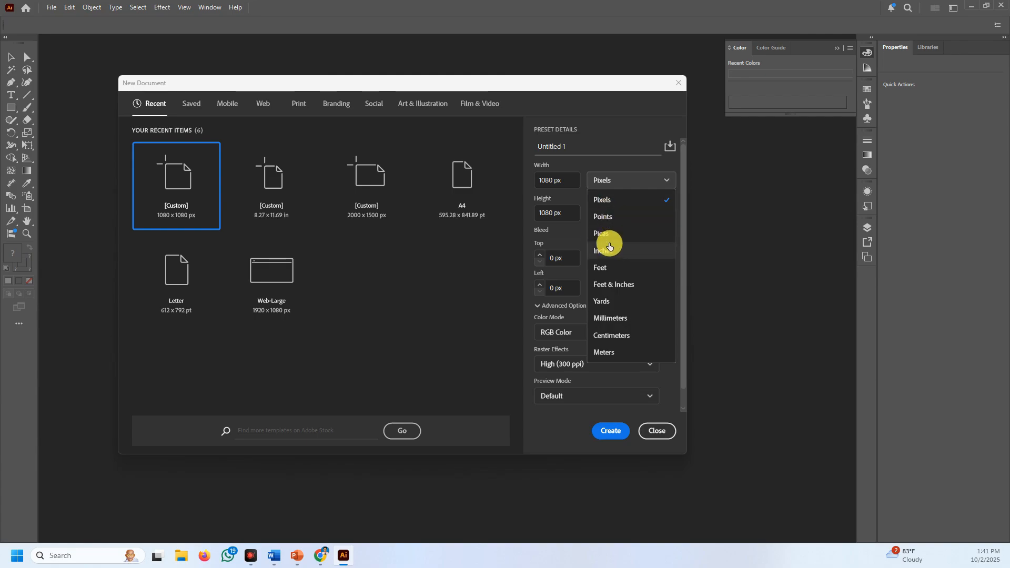
pyautogui.click(604, 180)
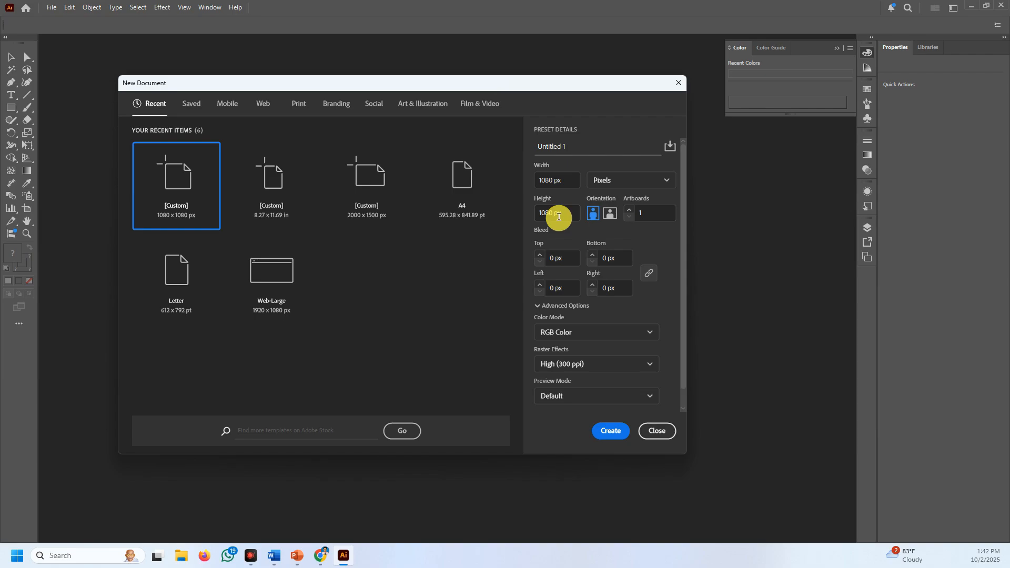
pyautogui.click(593, 210)
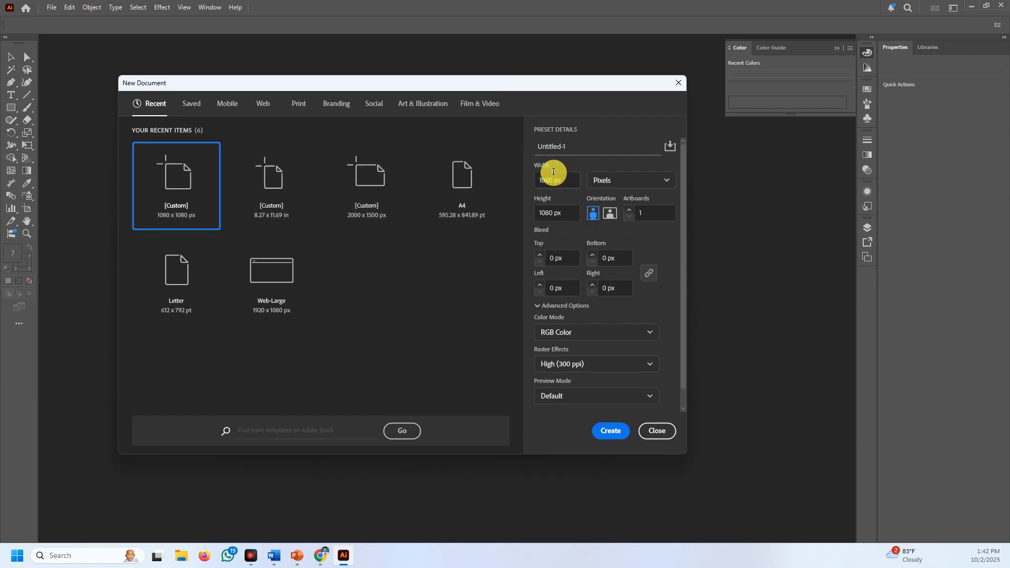
# Name the new document "logo"
pyautogui.click(570, 148)
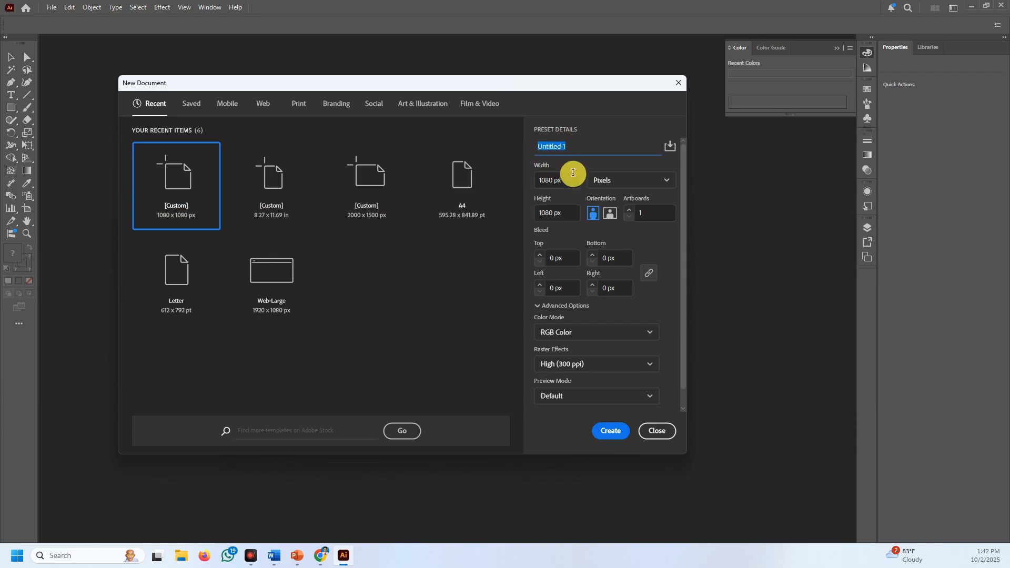
pyautogui.press('BackSpace')
pyautogui.write('logo')
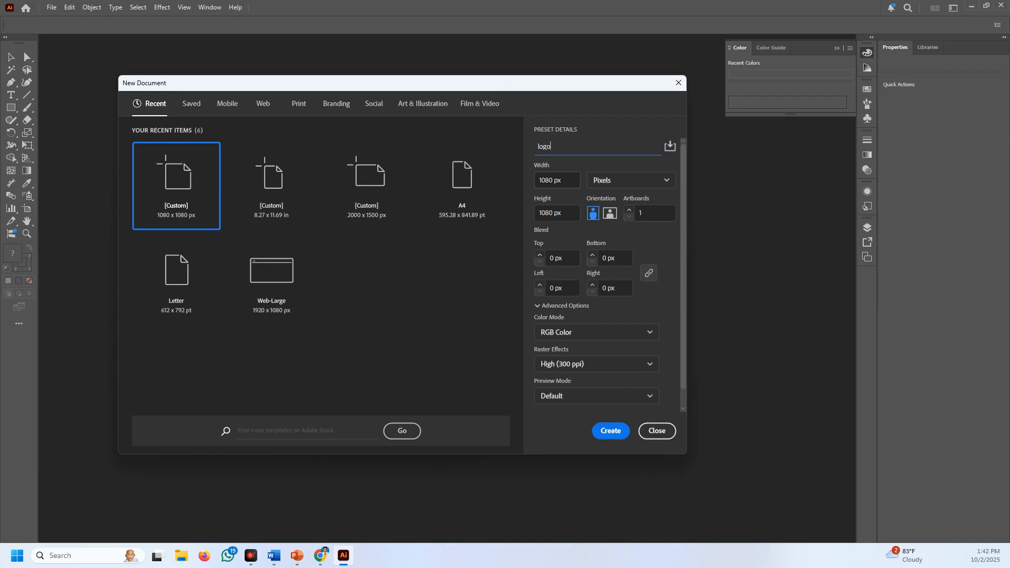
# Set the new document's width to 2000 px and its height to 1500 px
pyautogui.click(551, 185)
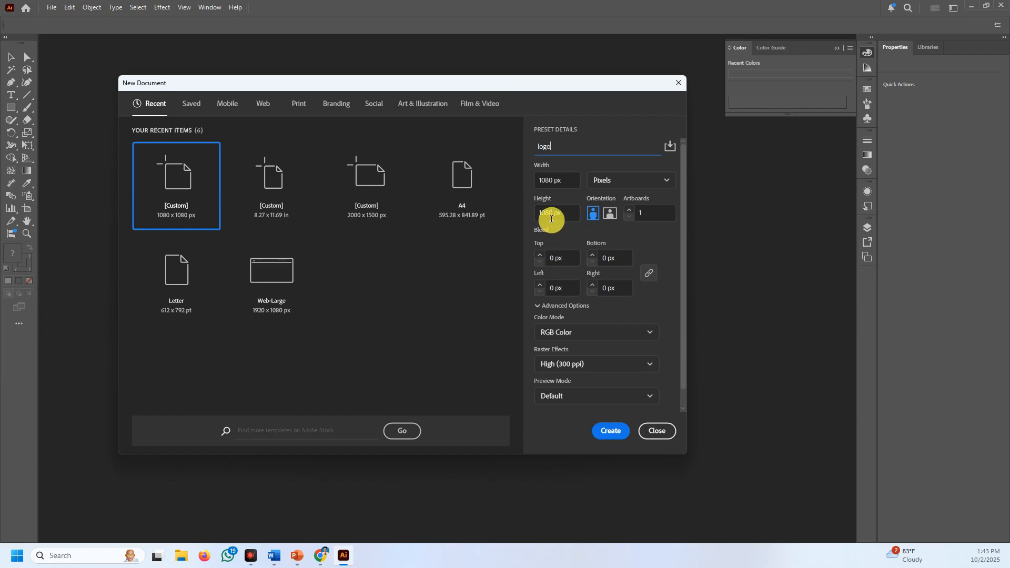
pyautogui.click(552, 180)
pyautogui.moveTo(553, 180); pyautogui.dragTo(540, 181)
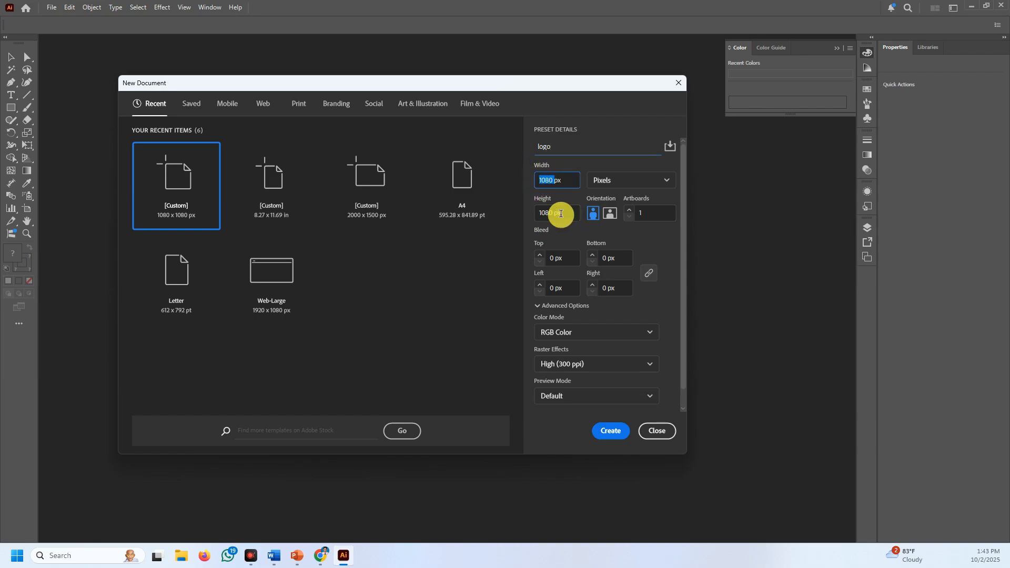
pyautogui.write('2000')
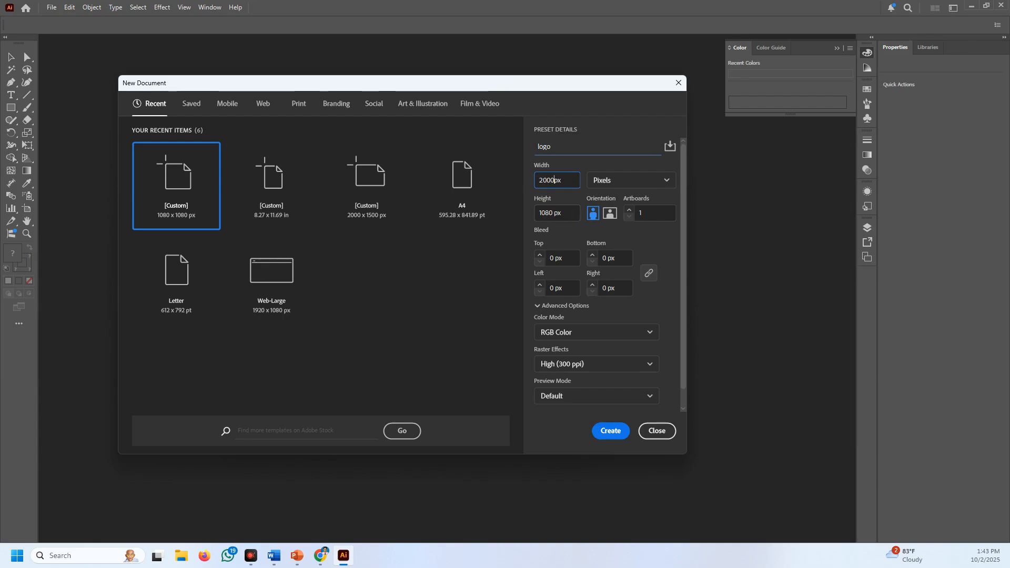
pyautogui.doubleClick(553, 213)
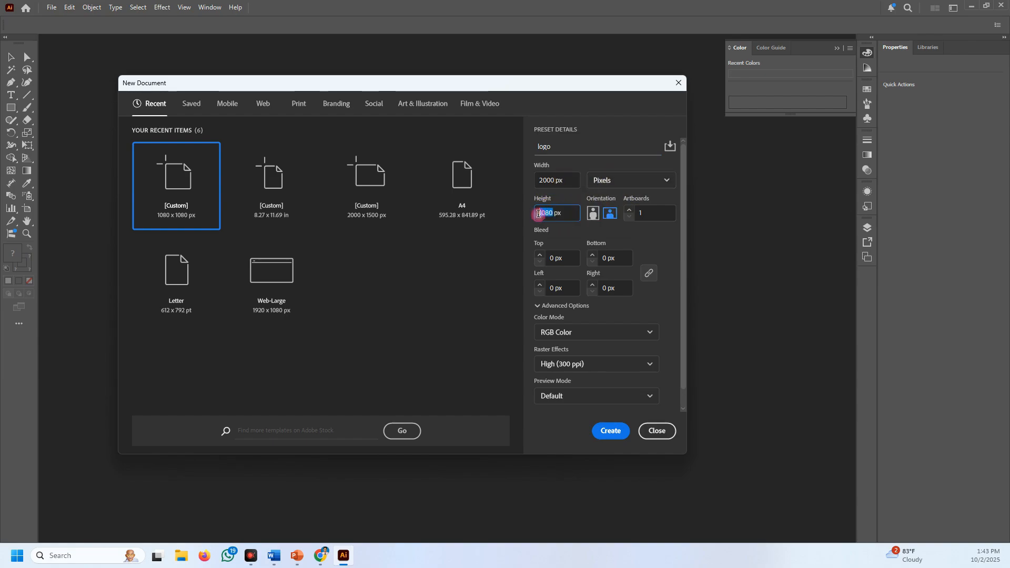
pyautogui.write('1500')
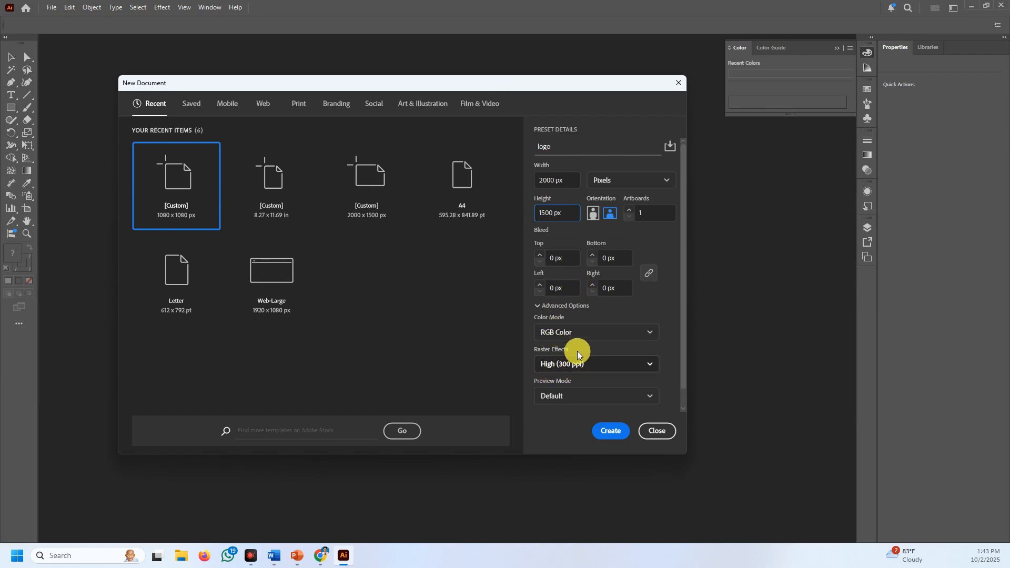
# Keep the color mode at RGB Color and create the document
pyautogui.click(561, 334)
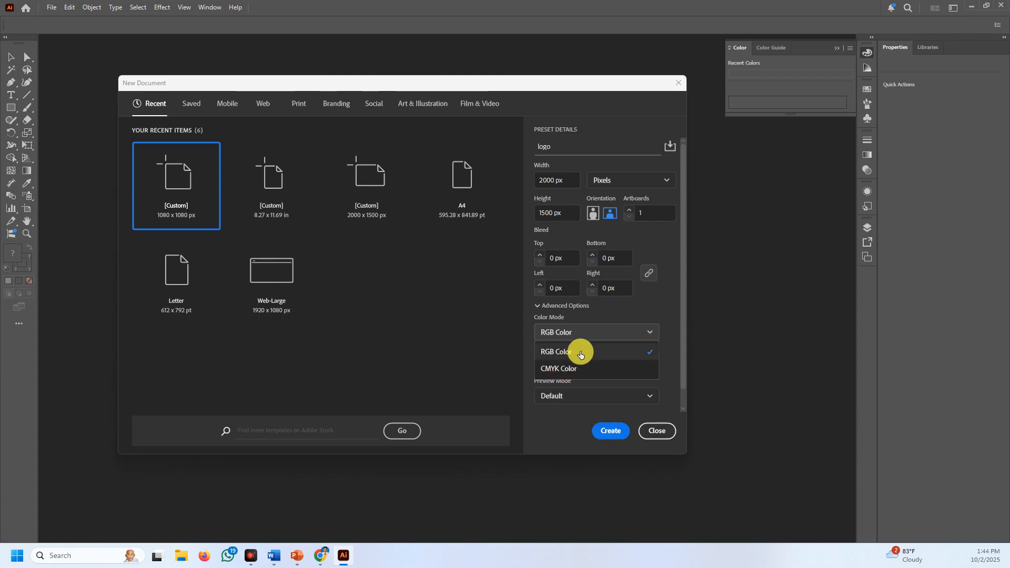
pyautogui.click(559, 334)
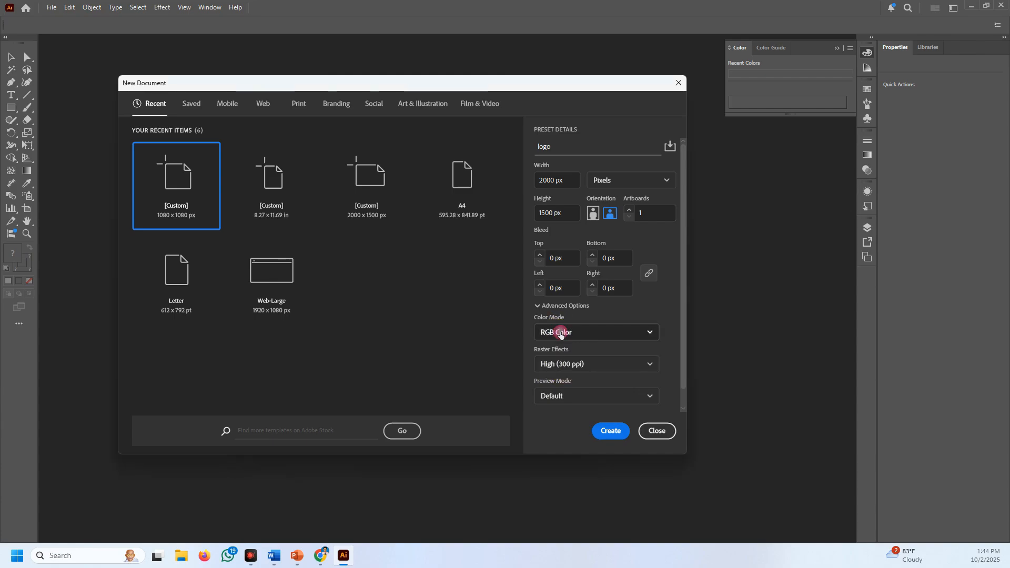
pyautogui.click(610, 432)
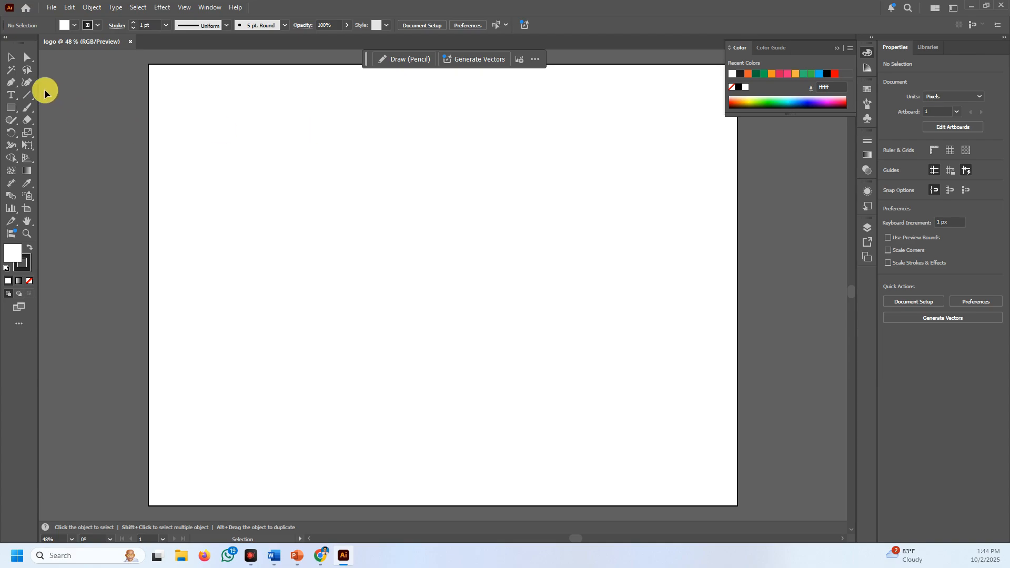
# Examine the Selection, Direct Selection, Pen, Type, Line Segment, Shape Builder and Rectangle tools and the variants grouped with them
pyautogui.click(12, 60)
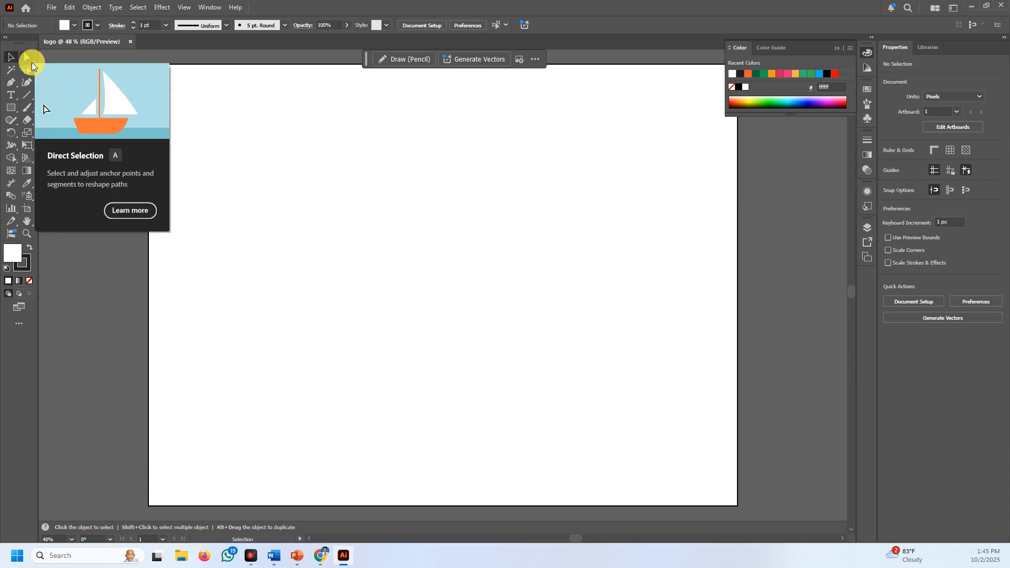
pyautogui.click(31, 61)
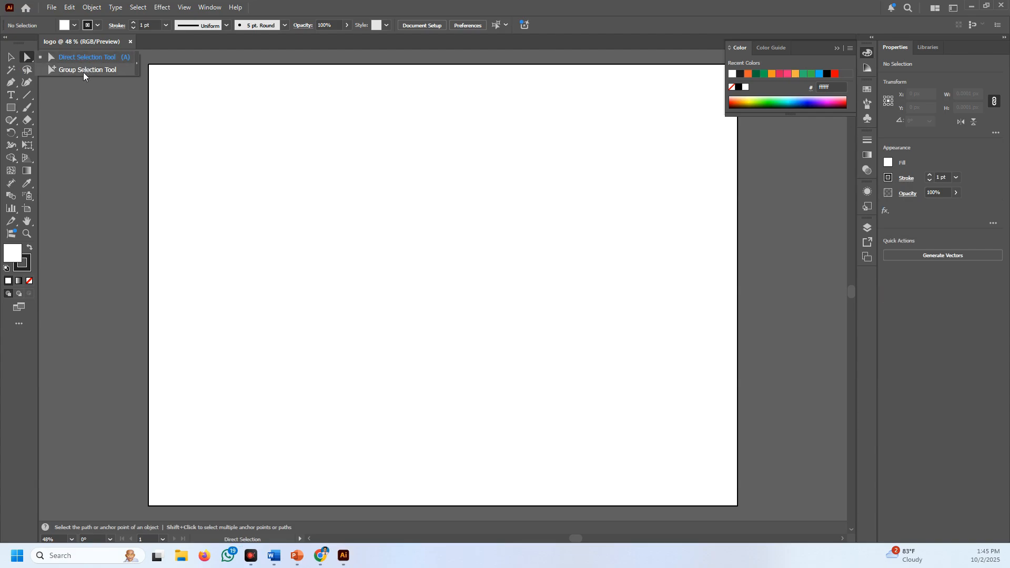
pyautogui.click(86, 71)
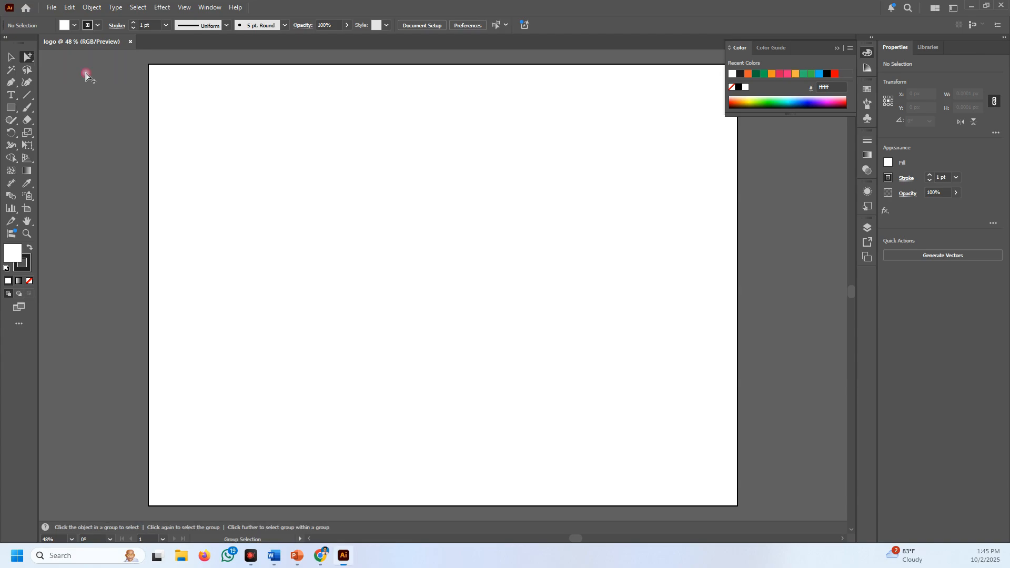
pyautogui.moveTo(27, 56); pyautogui.dragTo(82, 57)
pyautogui.moveTo(11, 83); pyautogui.dragTo(67, 88)
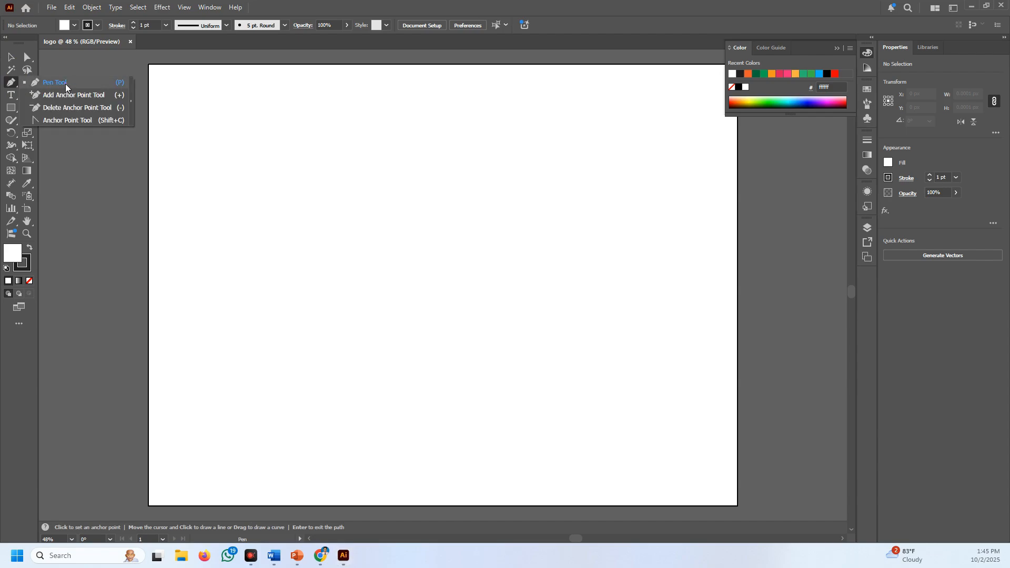
pyautogui.moveTo(66, 88); pyautogui.dragTo(65, 88)
pyautogui.click(16, 98)
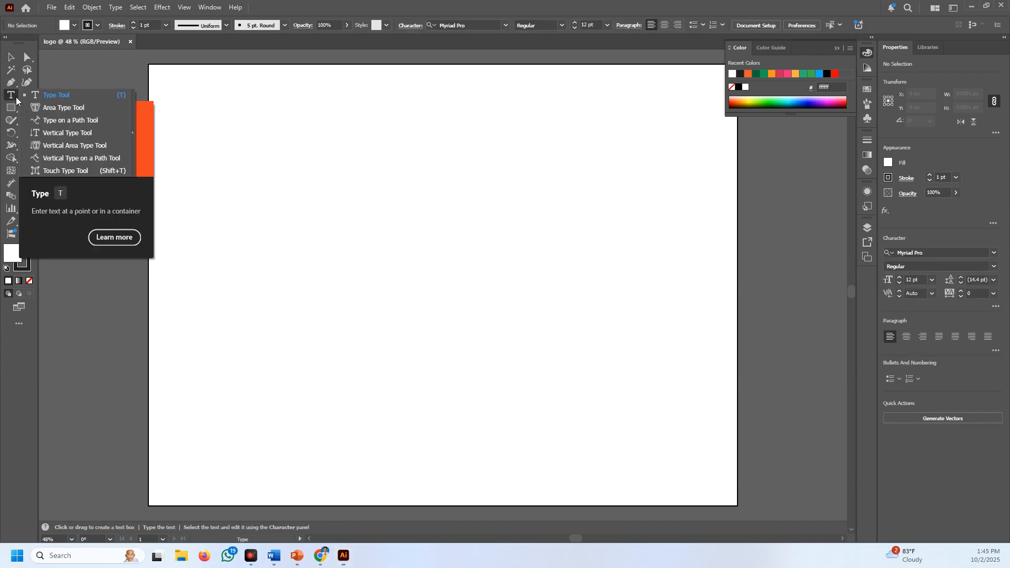
pyautogui.click(49, 96)
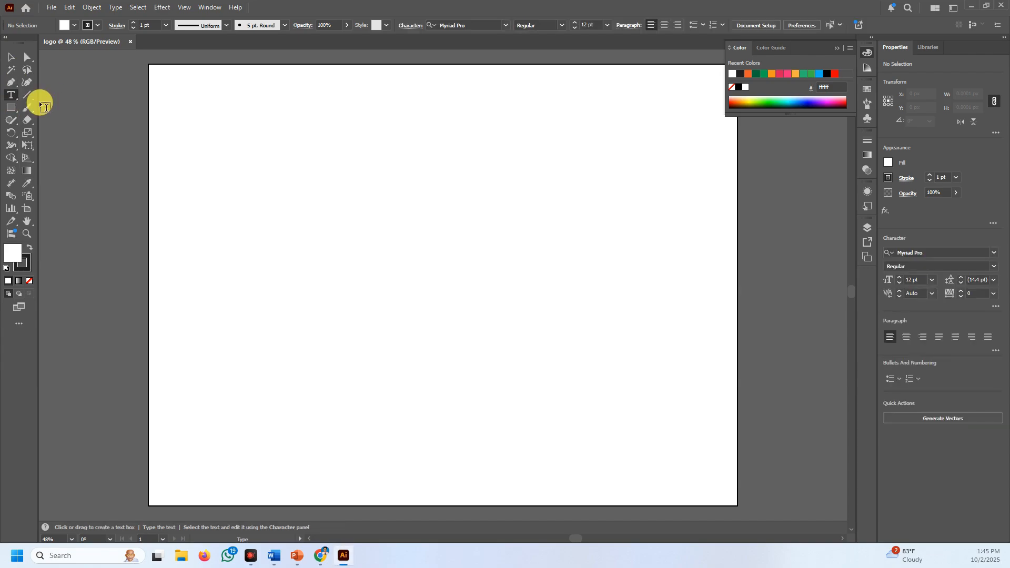
pyautogui.moveTo(32, 96); pyautogui.dragTo(50, 94)
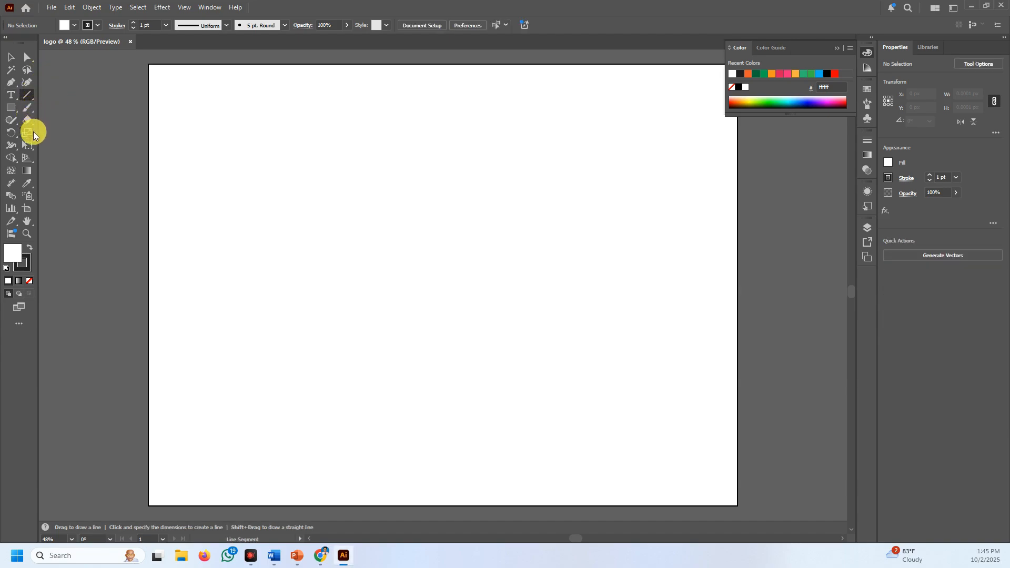
pyautogui.moveTo(11, 159); pyautogui.dragTo(67, 159)
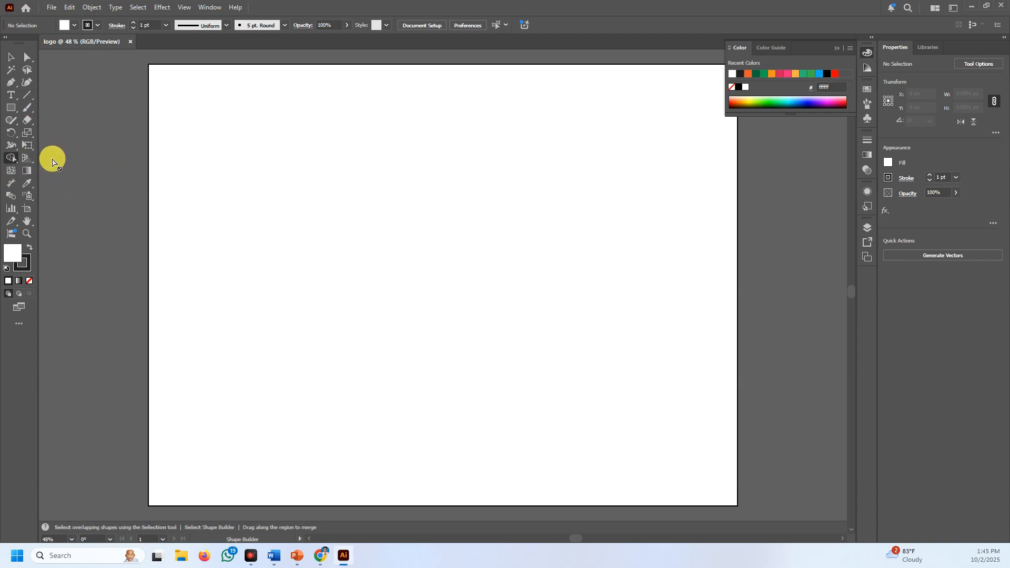
pyautogui.moveTo(18, 112); pyautogui.dragTo(75, 113)
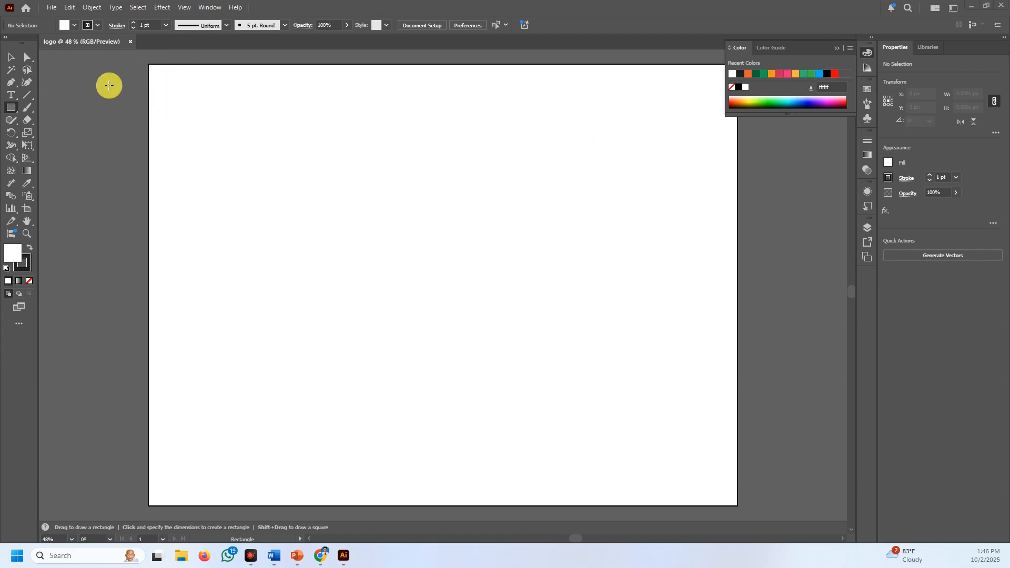
pyautogui.click(11, 59)
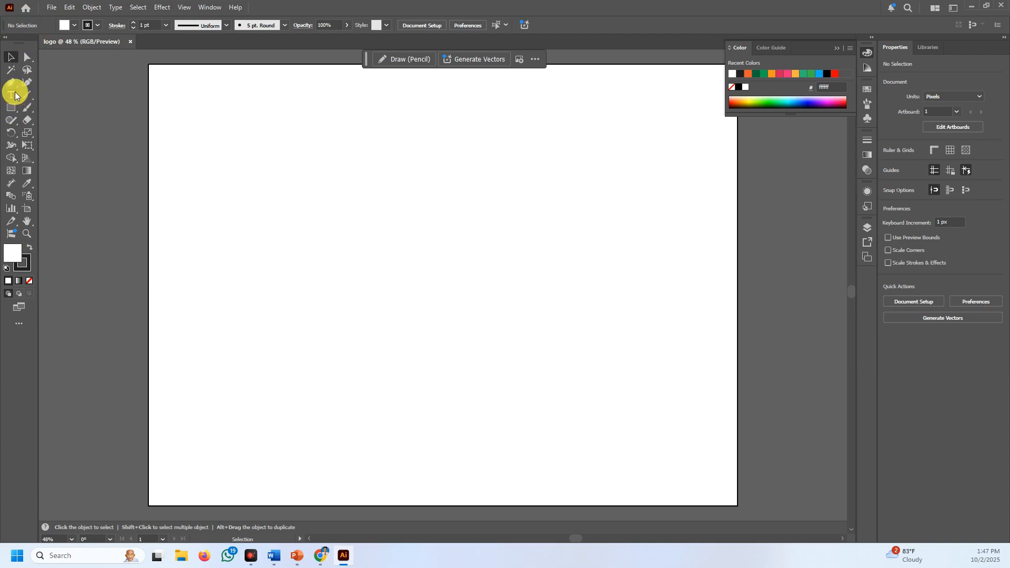
# Draw a rectangle about 1155 by 550 px in the upper middle of the artboard and fill it with dark green 006838
pyautogui.click(16, 112)
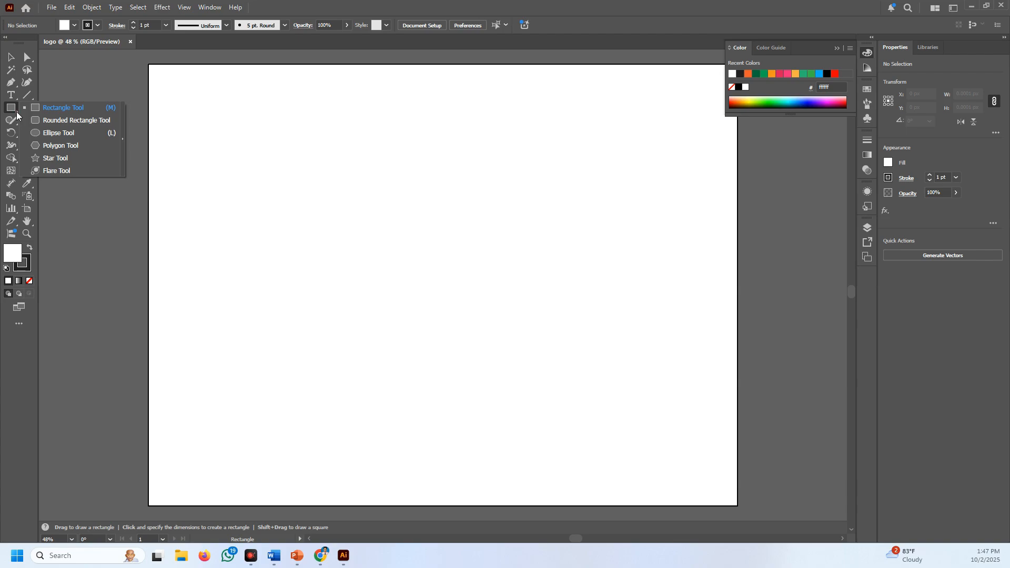
pyautogui.click(52, 109)
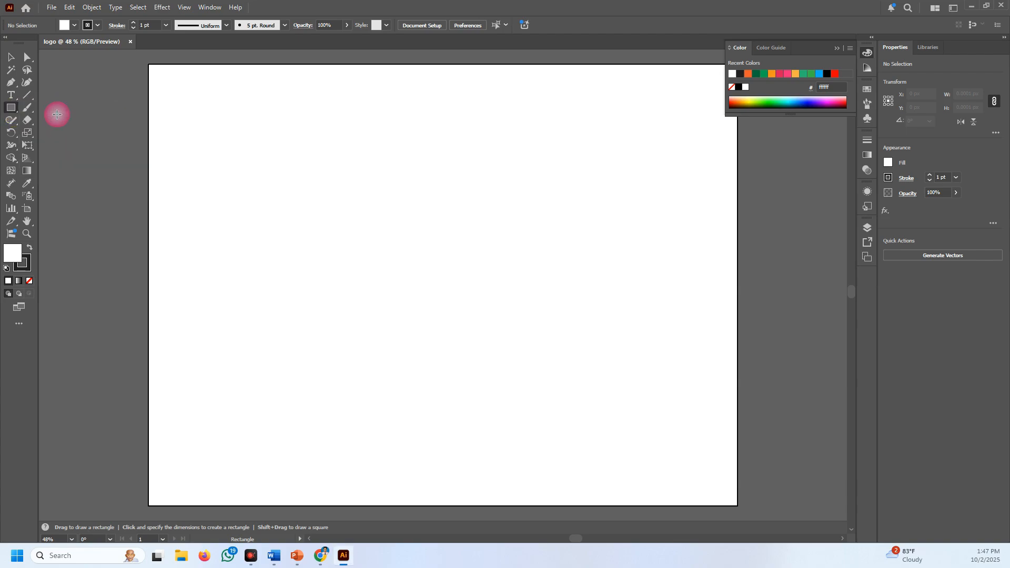
pyautogui.moveTo(235, 169); pyautogui.dragTo(576, 330)
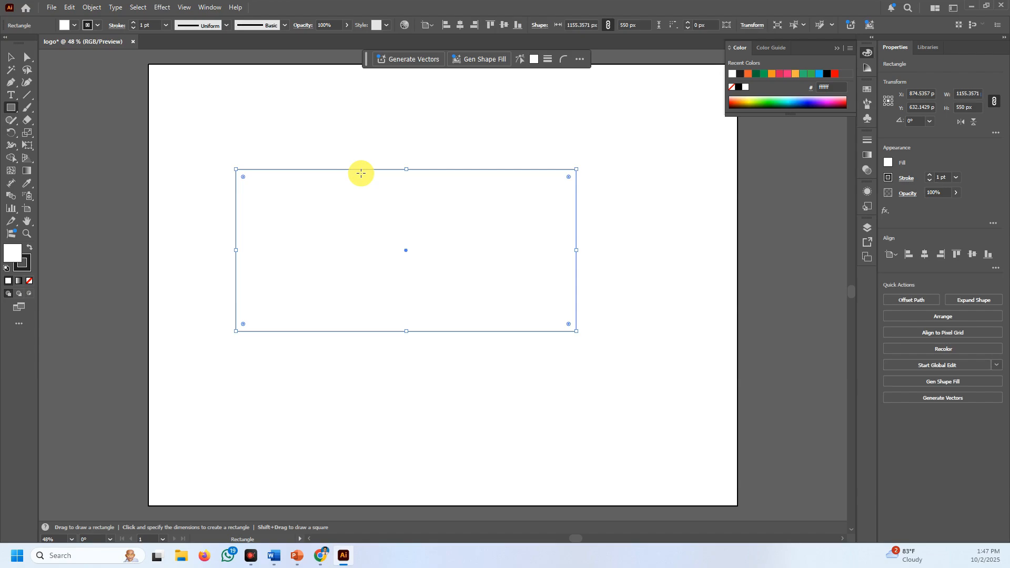
pyautogui.click(755, 75)
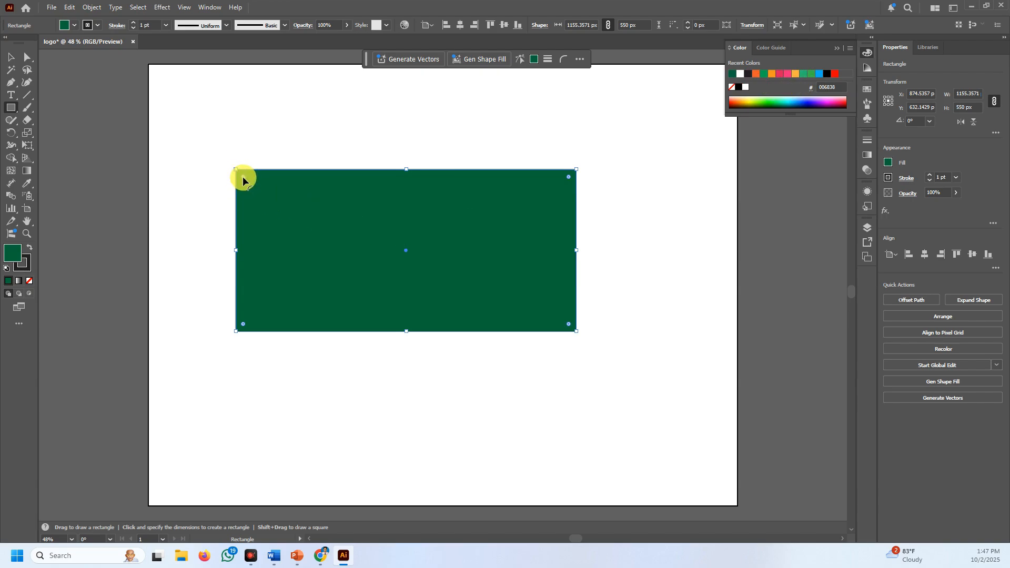
# Try rounding the green rectangle's corners to a 50 px radius, and return them to square
pyautogui.moveTo(242, 176); pyautogui.dragTo(253, 186)
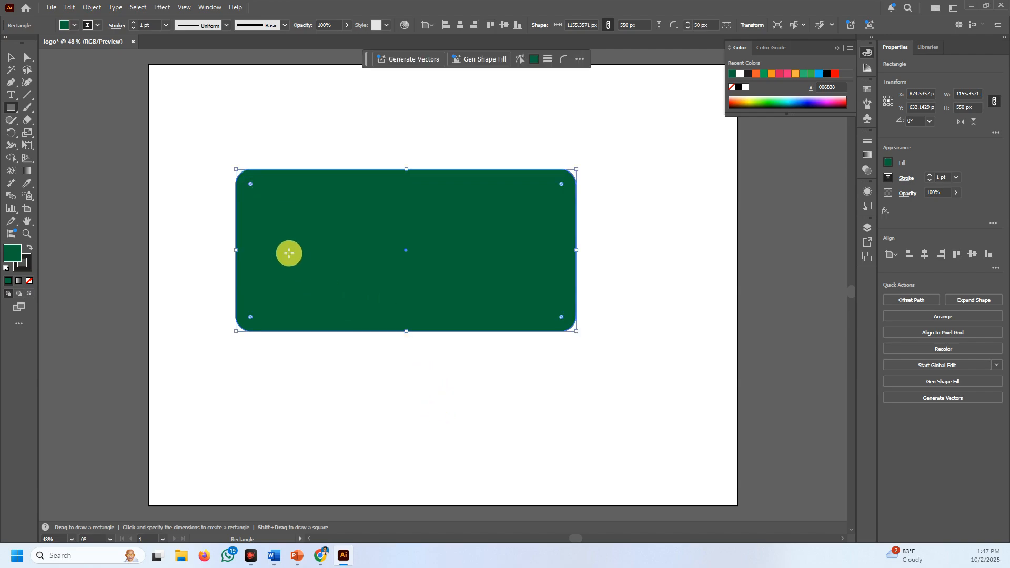
pyautogui.moveTo(251, 191); pyautogui.dragTo(243, 170)
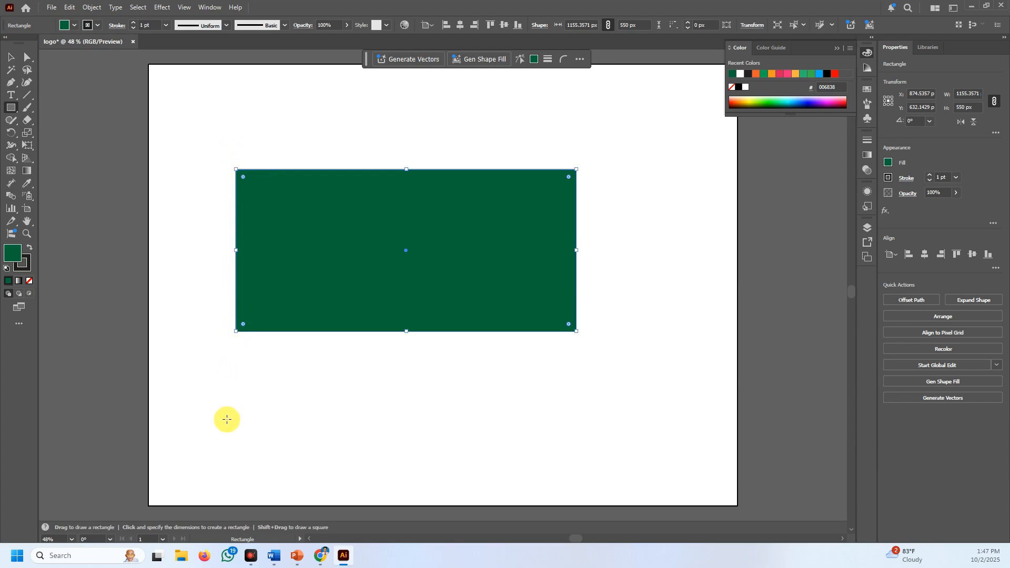
# Draw a narrow vertical pole about 37.5 by 1029 px along the green rectangle's left edge, extending well below it
pyautogui.click(11, 108)
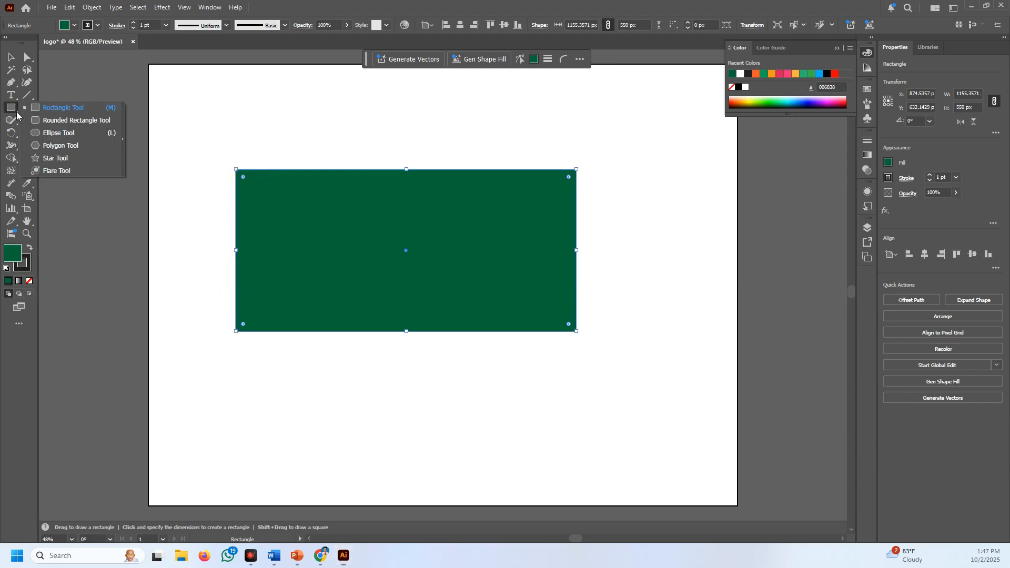
pyautogui.click(51, 108)
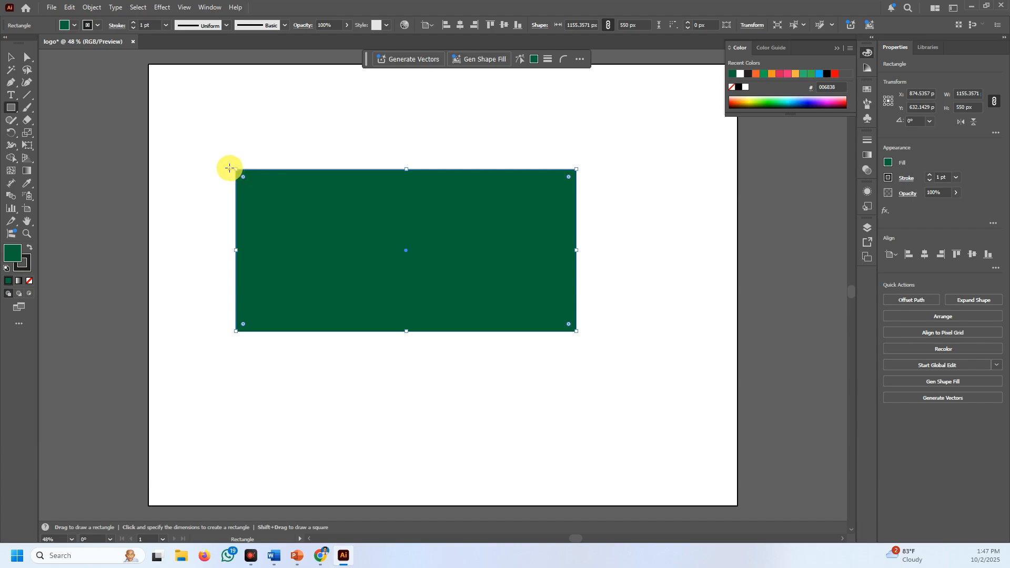
pyautogui.moveTo(226, 169); pyautogui.dragTo(241, 472)
pyautogui.moveTo(226, 320); pyautogui.dragTo(229, 322)
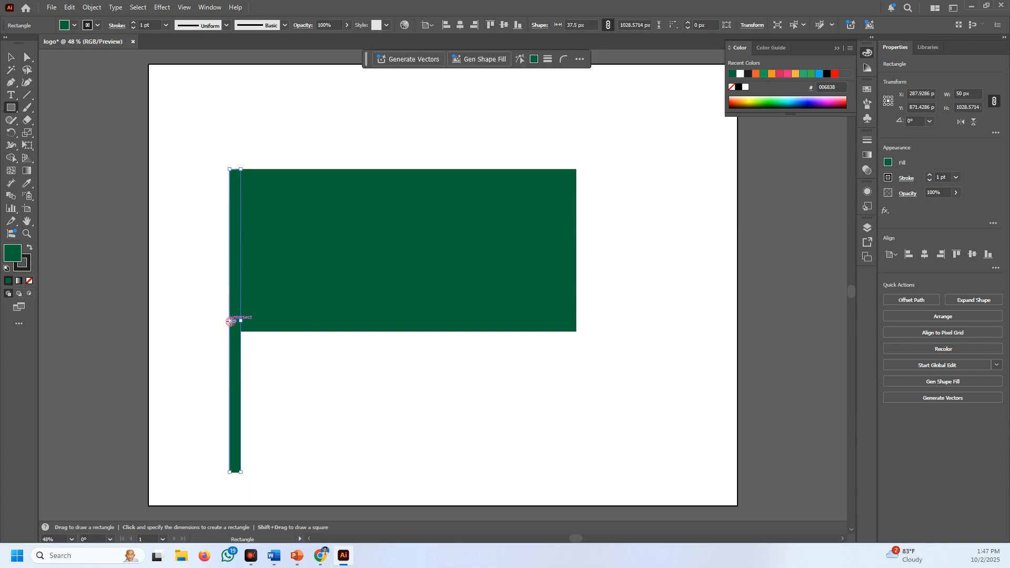
pyautogui.click(328, 137)
pyautogui.click(530, 304)
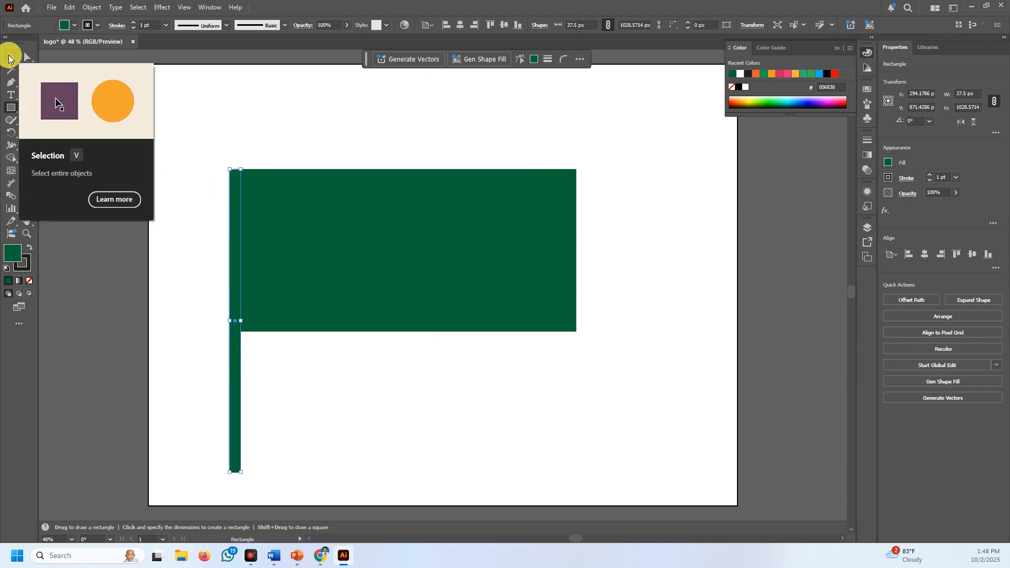
# Select the narrow vertical pole and fill it with red ff0000
pyautogui.click(10, 59)
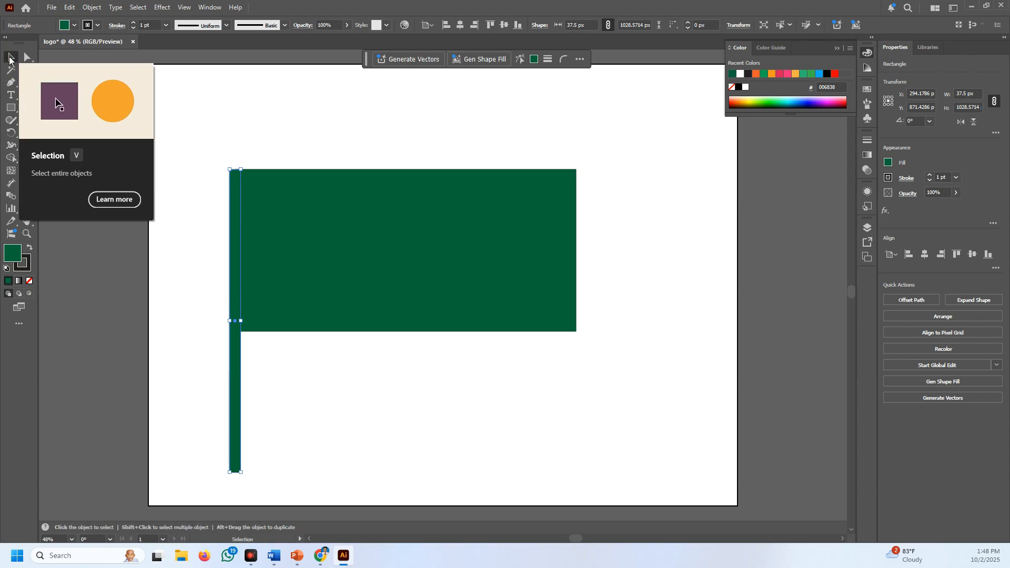
pyautogui.click(194, 230)
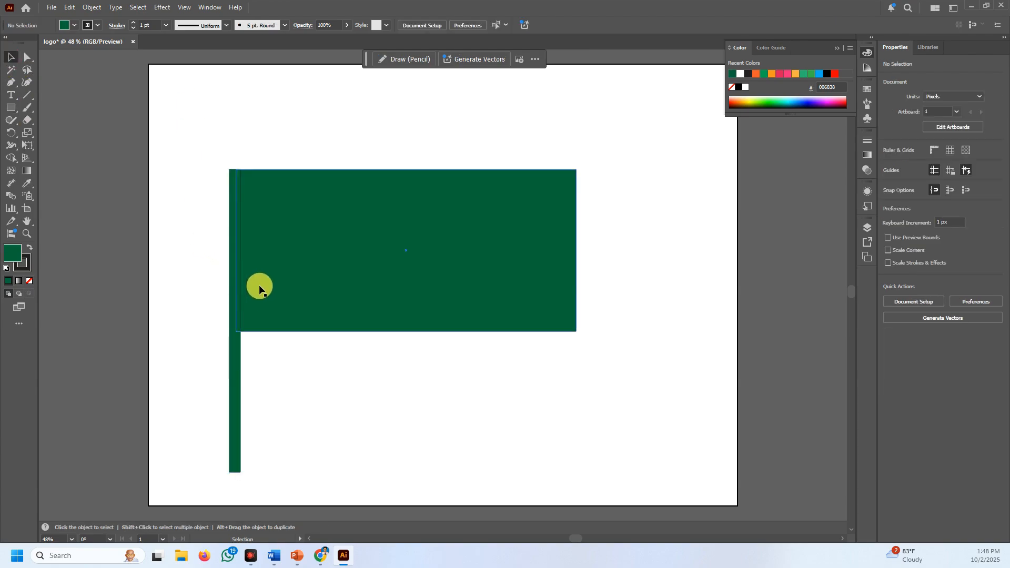
pyautogui.click(234, 275)
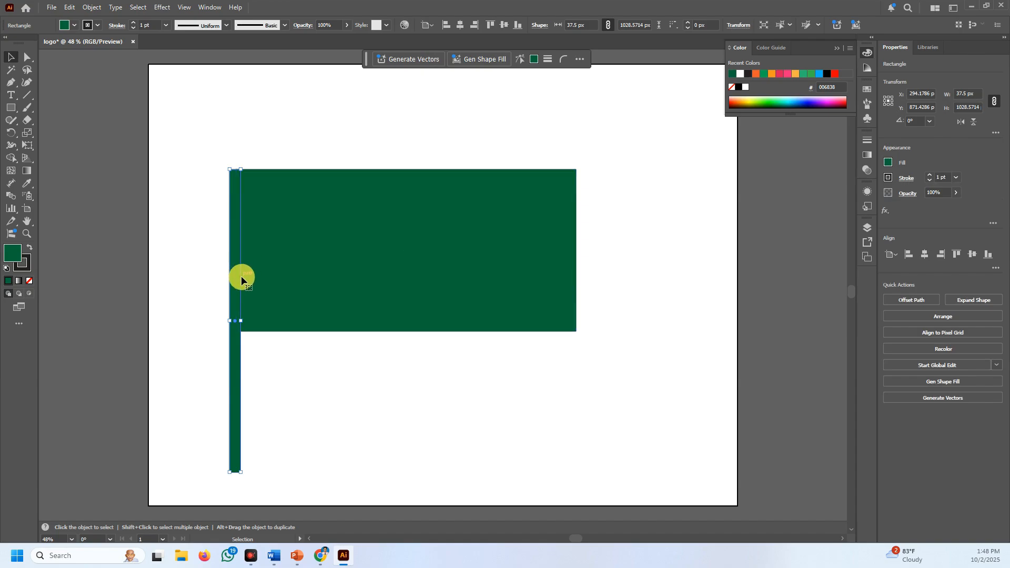
pyautogui.click(754, 78)
pyautogui.click(834, 73)
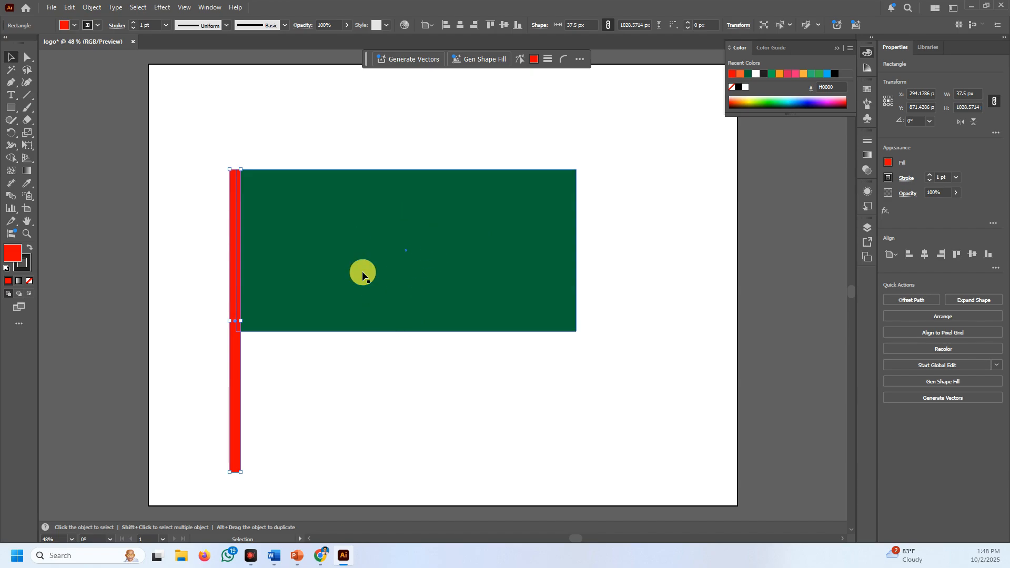
# Draw a red circle about 382 px in diameter on the green rectangle using the Ellipse tool
pyautogui.click(15, 109)
pyautogui.click(16, 112)
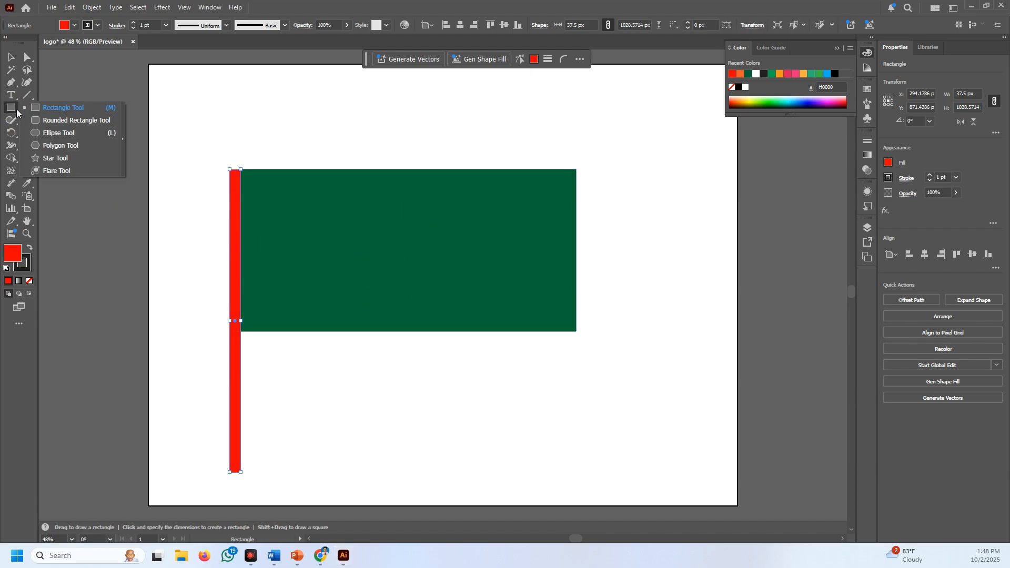
pyautogui.click(52, 132)
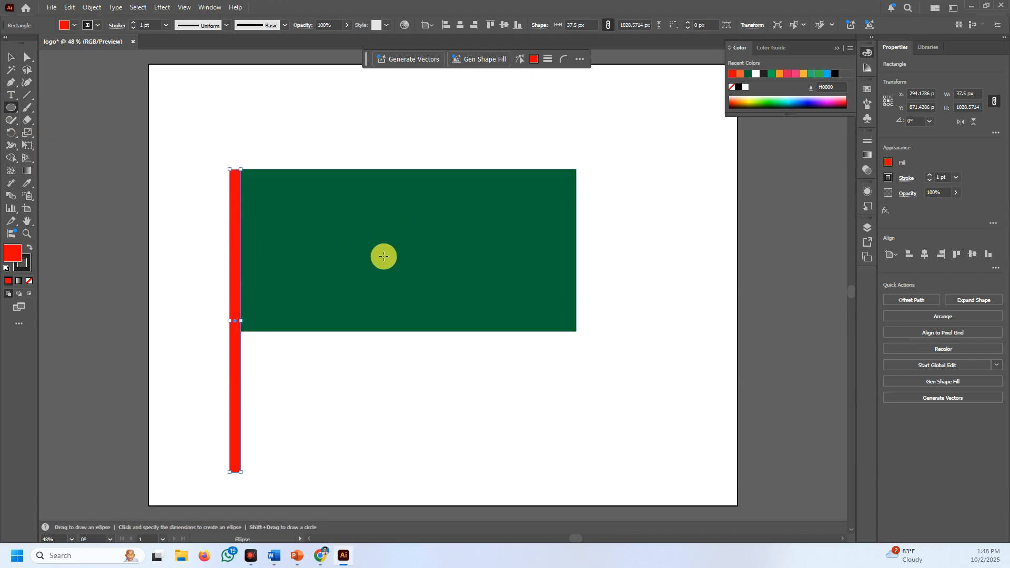
pyautogui.moveTo(360, 217); pyautogui.dragTo(466, 301)
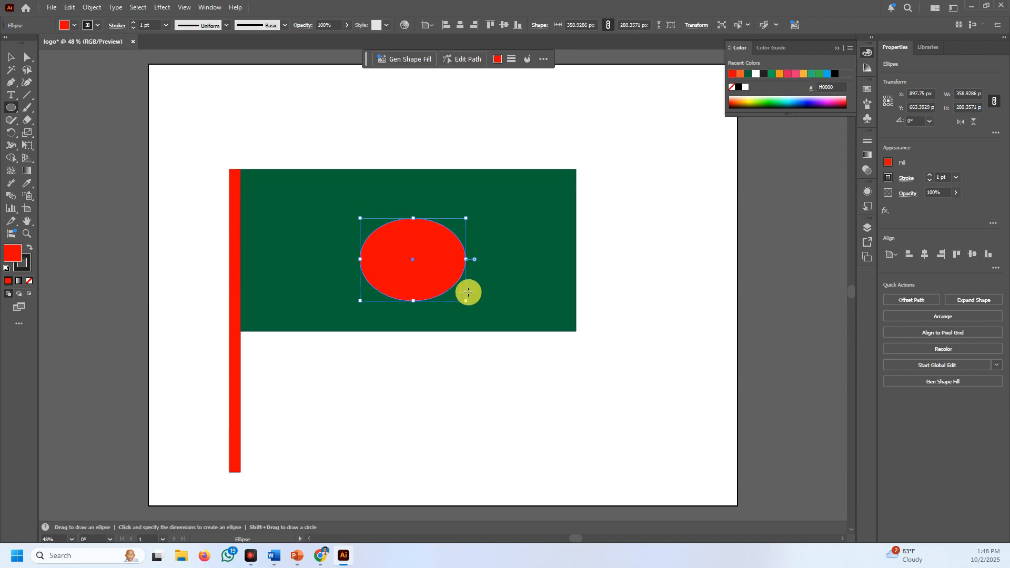
pyautogui.hotkey('ctrl', 'z')
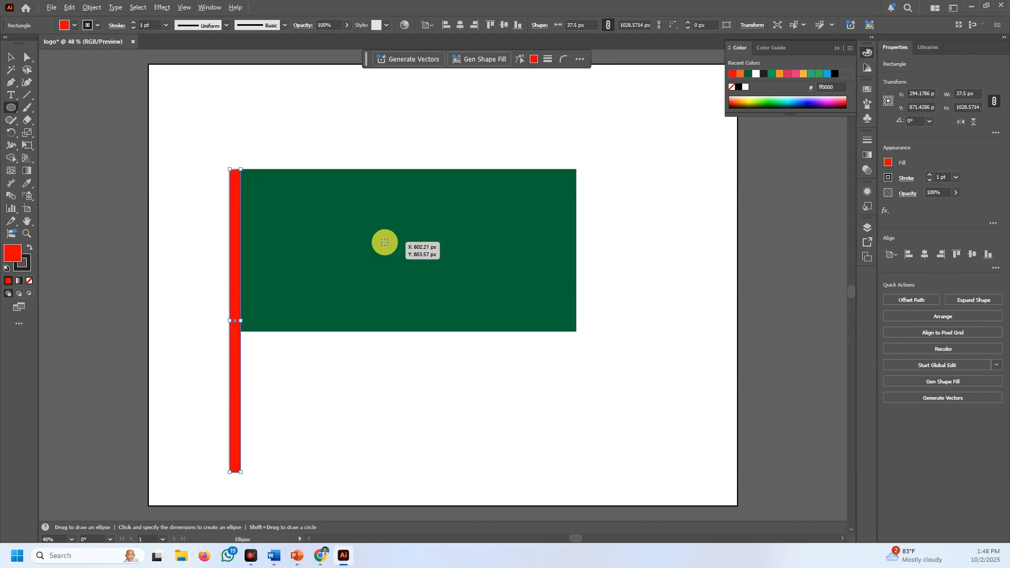
pyautogui.moveTo(380, 230); pyautogui.dragTo(437, 287)
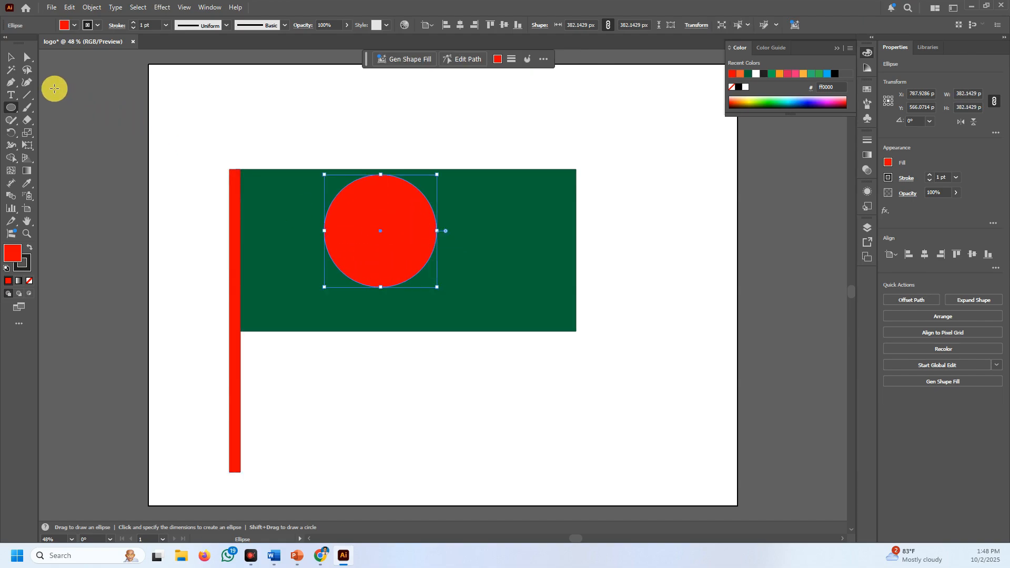
# Move the red circle to about the middle of the green rectangle and enlarge it slightly in proportion
pyautogui.click(10, 56)
pyautogui.moveTo(370, 225); pyautogui.dragTo(392, 228)
pyautogui.moveTo(469, 306); pyautogui.dragTo(480, 314)
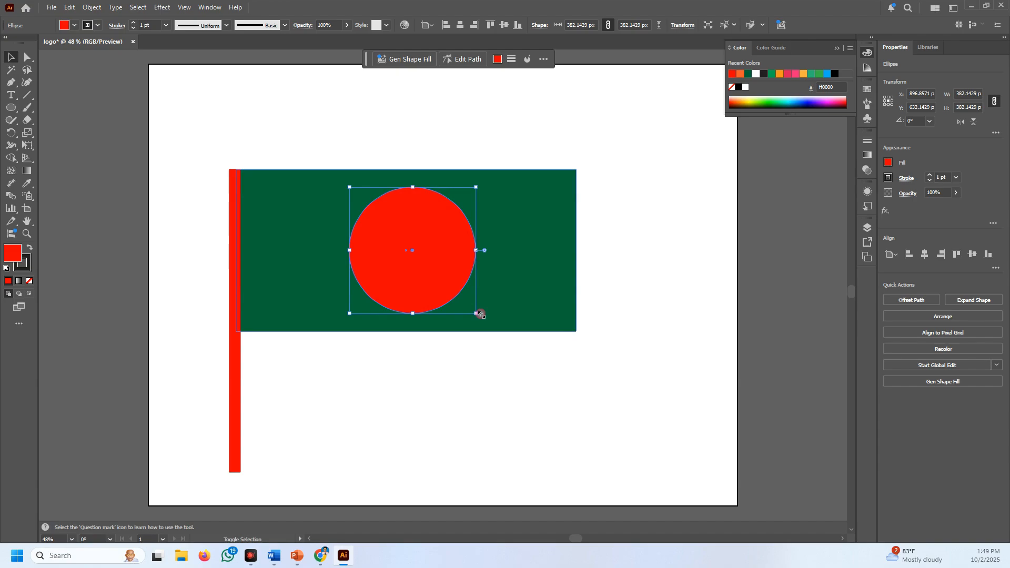
pyautogui.click(518, 386)
# Move the pole, rectangle and circle together up and slightly right, and scale them down proportionally about their center
pyautogui.moveTo(172, 154); pyautogui.dragTo(420, 396)
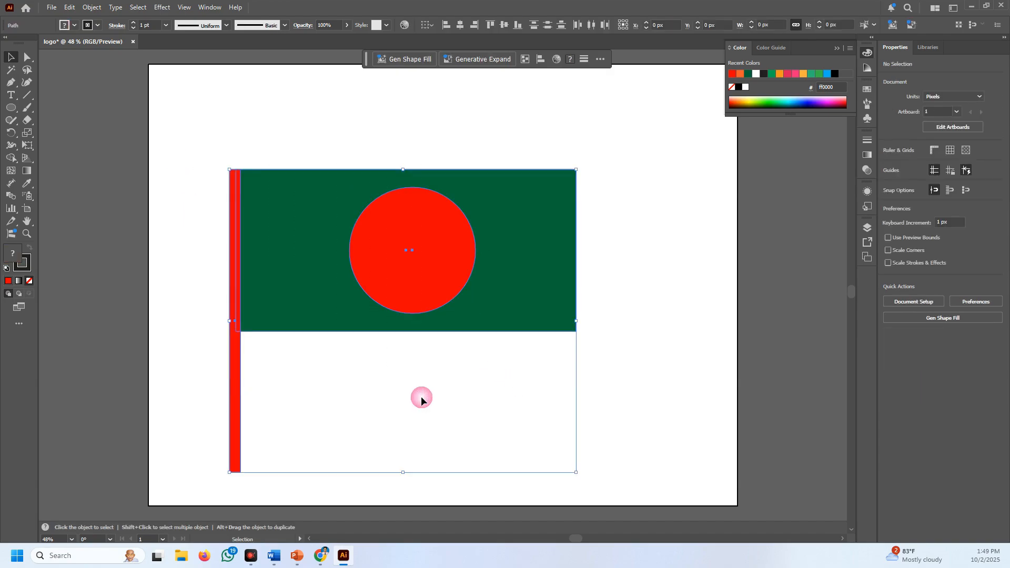
pyautogui.moveTo(327, 273); pyautogui.dragTo(346, 219)
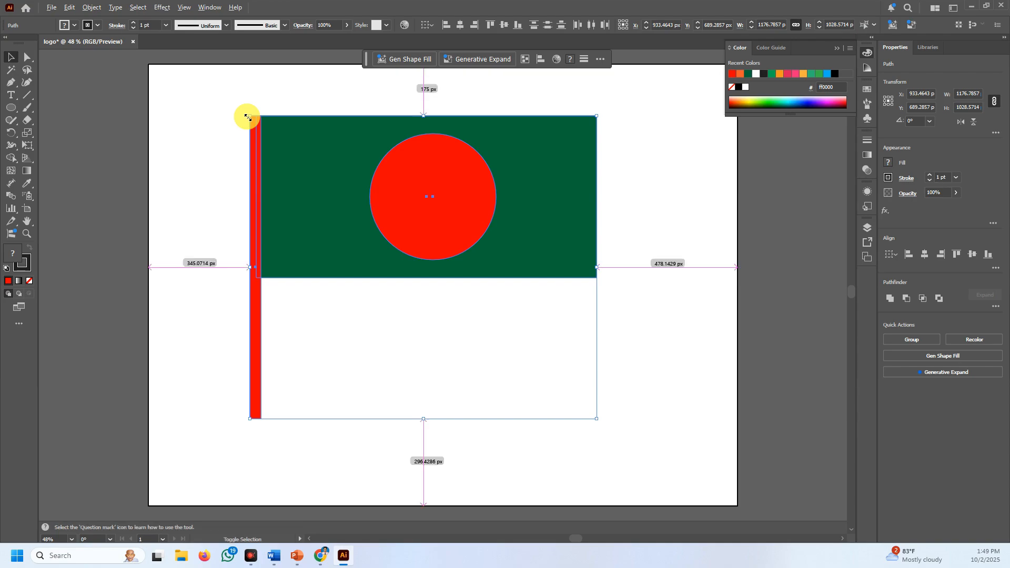
pyautogui.moveTo(247, 117); pyautogui.dragTo(312, 170)
pyautogui.click(649, 237)
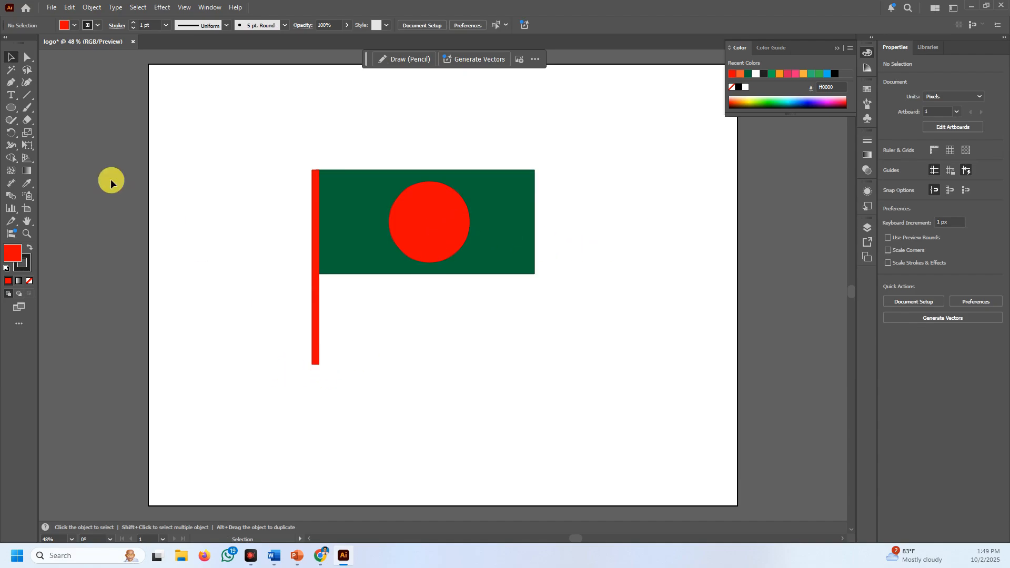
# Draw a red rectangle about 323 by 102 px as a base across the foot of the pole
pyautogui.click(11, 107)
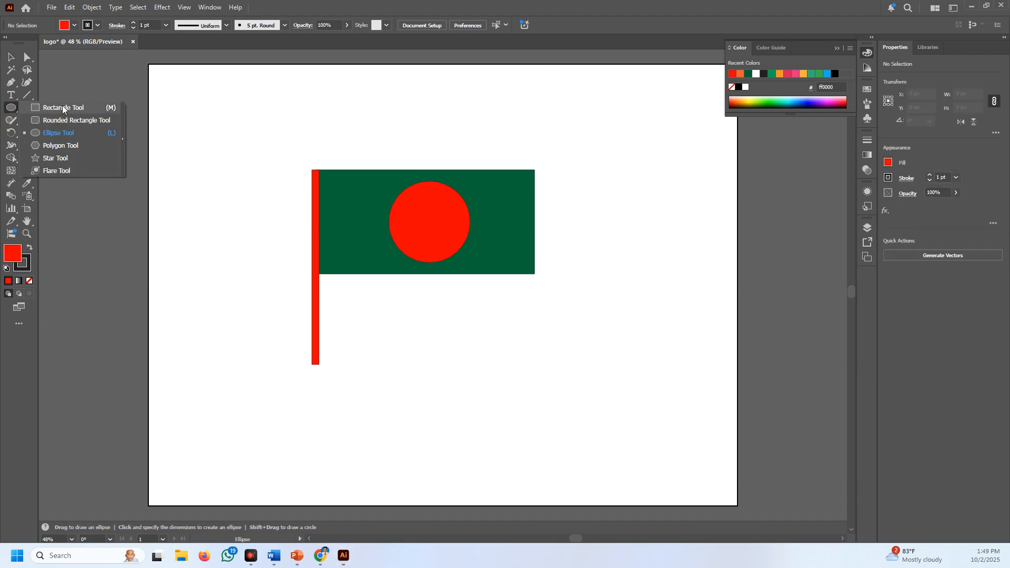
pyautogui.click(63, 108)
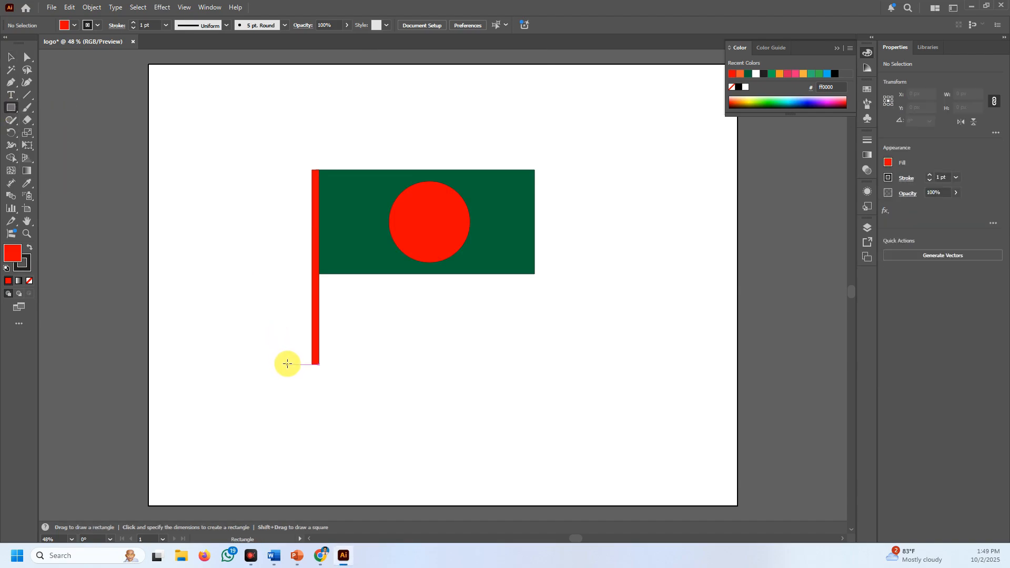
pyautogui.moveTo(271, 356); pyautogui.dragTo(367, 386)
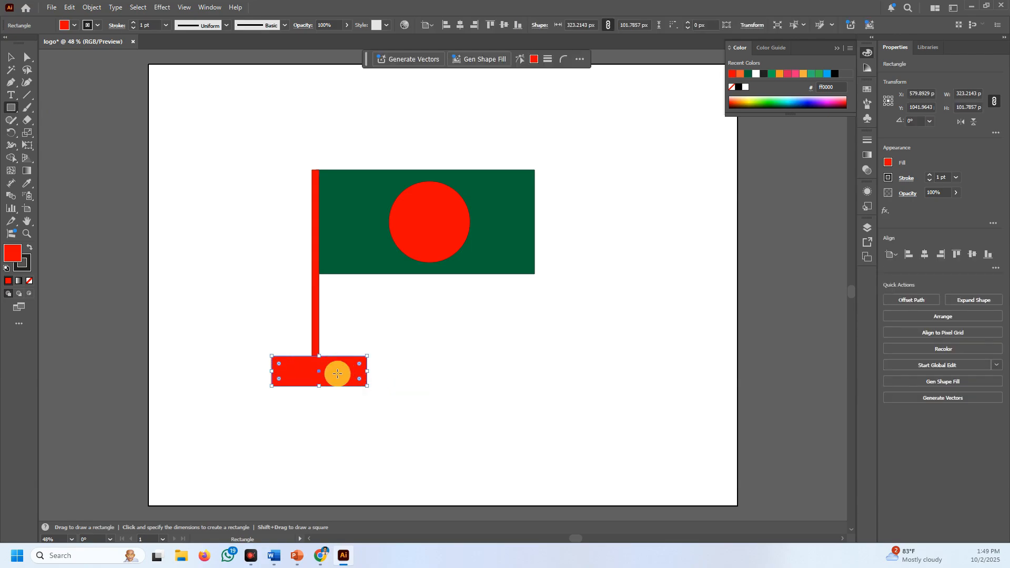
# Duplicate the base rectangle directly below itself and enlarge the copy from its center to about 437.5 by 138 px
pyautogui.click(10, 57)
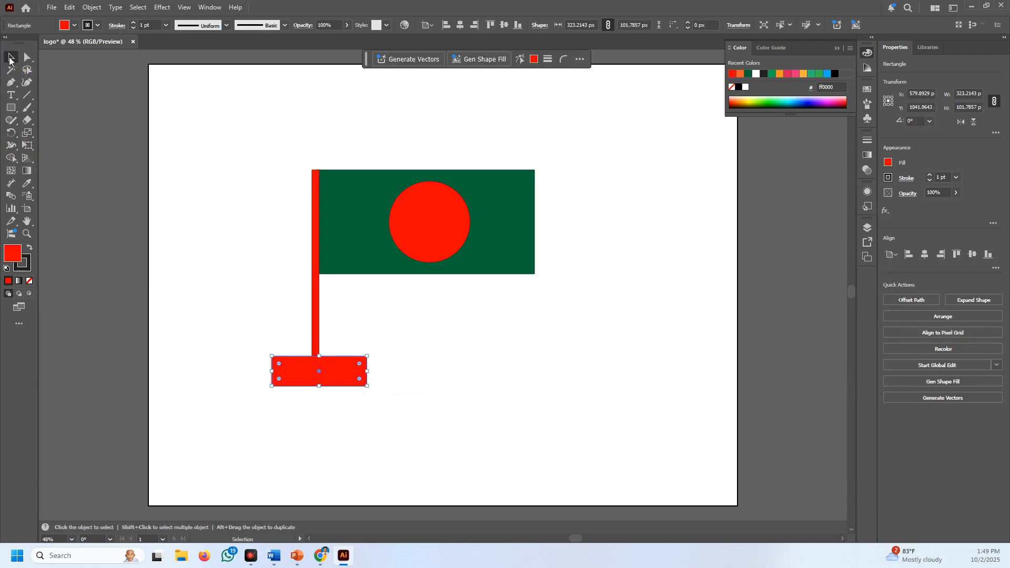
pyautogui.click(283, 415)
pyautogui.click(307, 367)
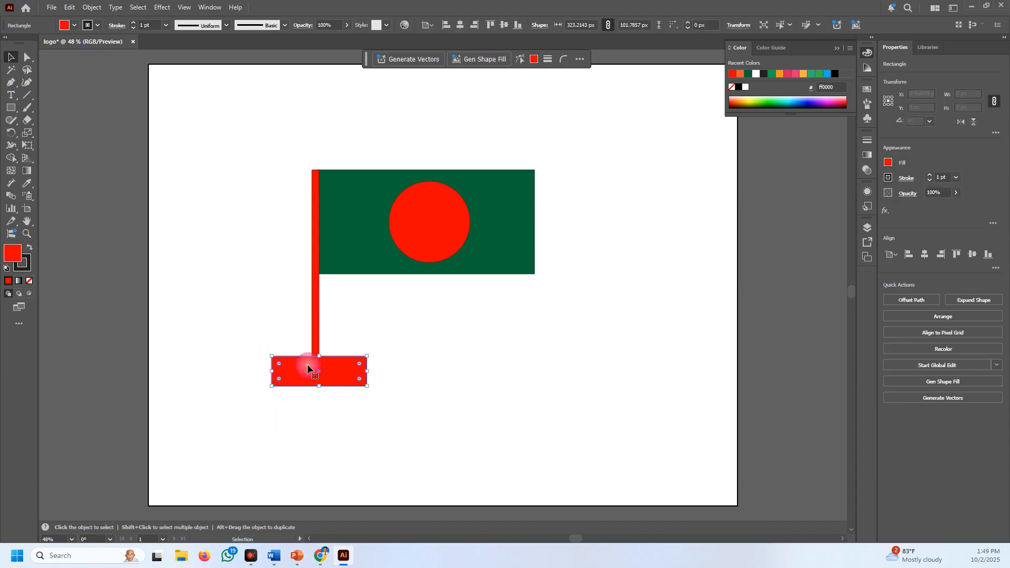
pyautogui.moveTo(307, 365); pyautogui.dragTo(309, 395)
pyautogui.moveTo(309, 396); pyautogui.dragTo(310, 396)
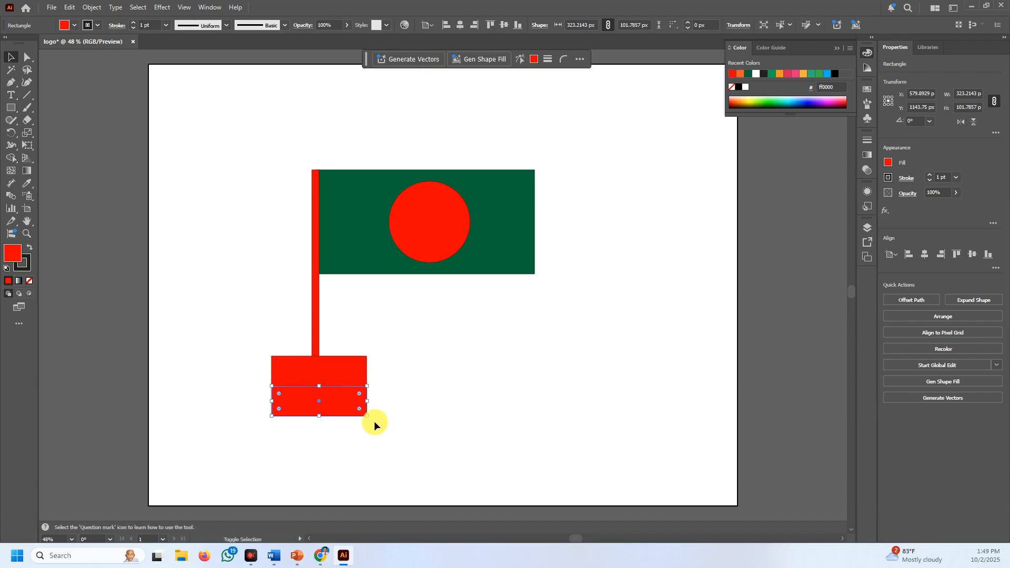
pyautogui.moveTo(367, 416); pyautogui.dragTo(380, 421)
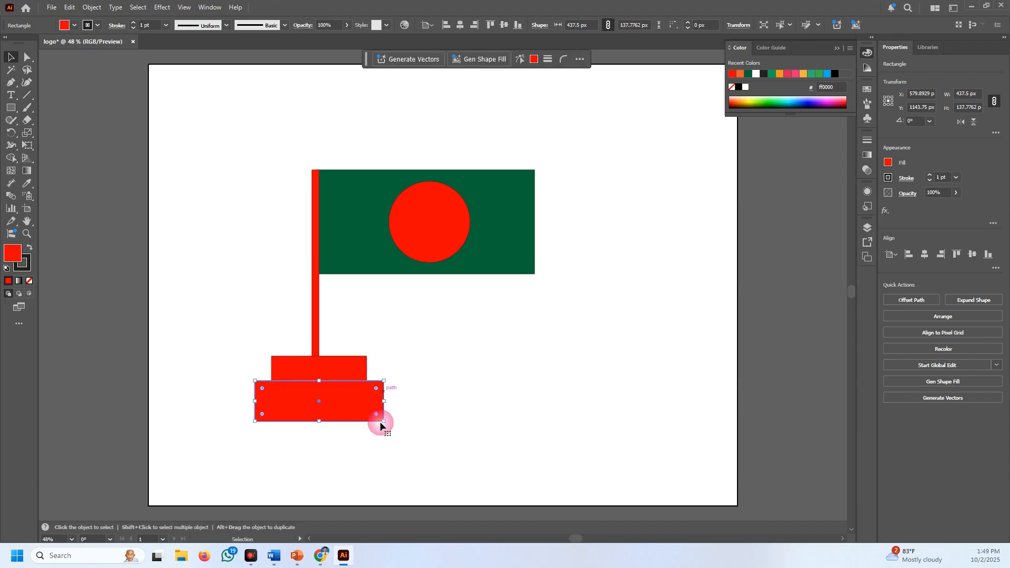
pyautogui.click(418, 330)
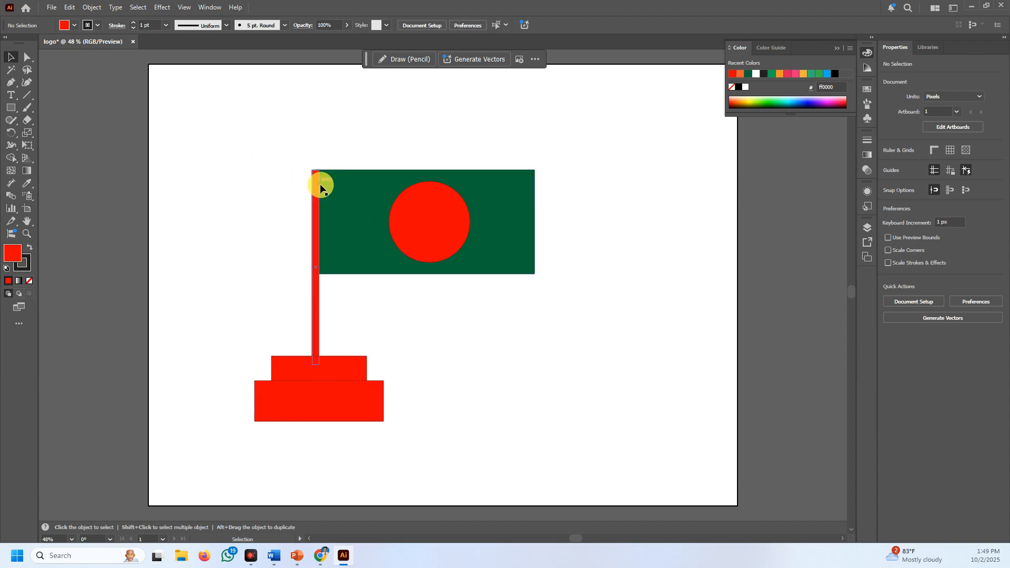
# Group all the flag shapes and move the group slightly up and to the left
pyautogui.moveTo(207, 129); pyautogui.dragTo(545, 418)
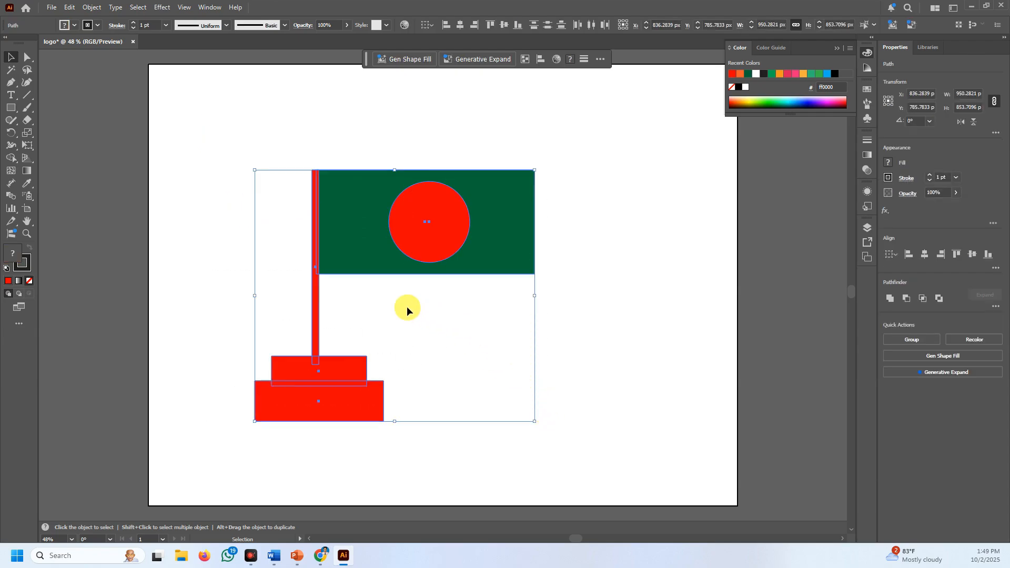
pyautogui.rightClick(367, 179)
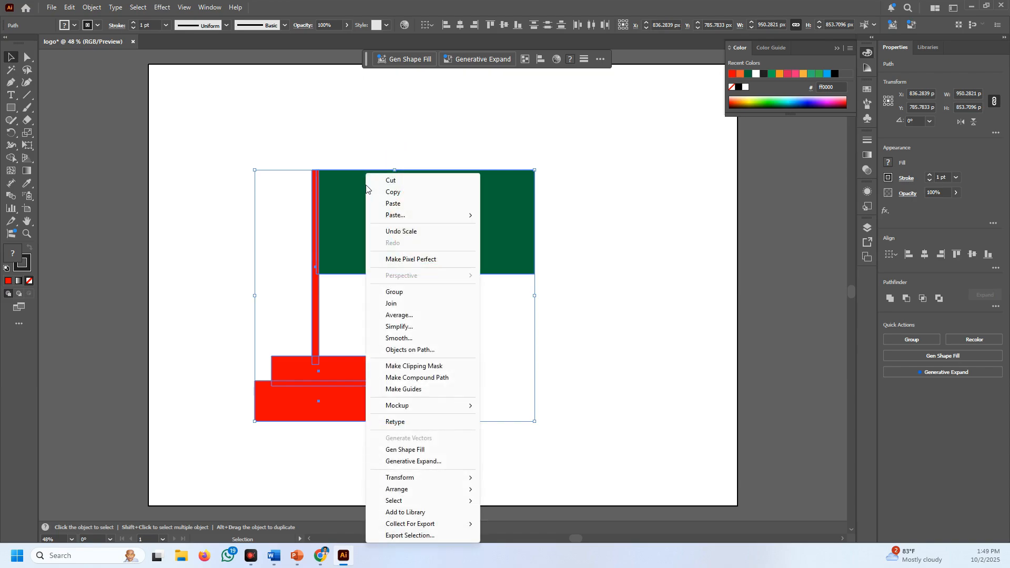
pyautogui.click(397, 296)
pyautogui.click(577, 267)
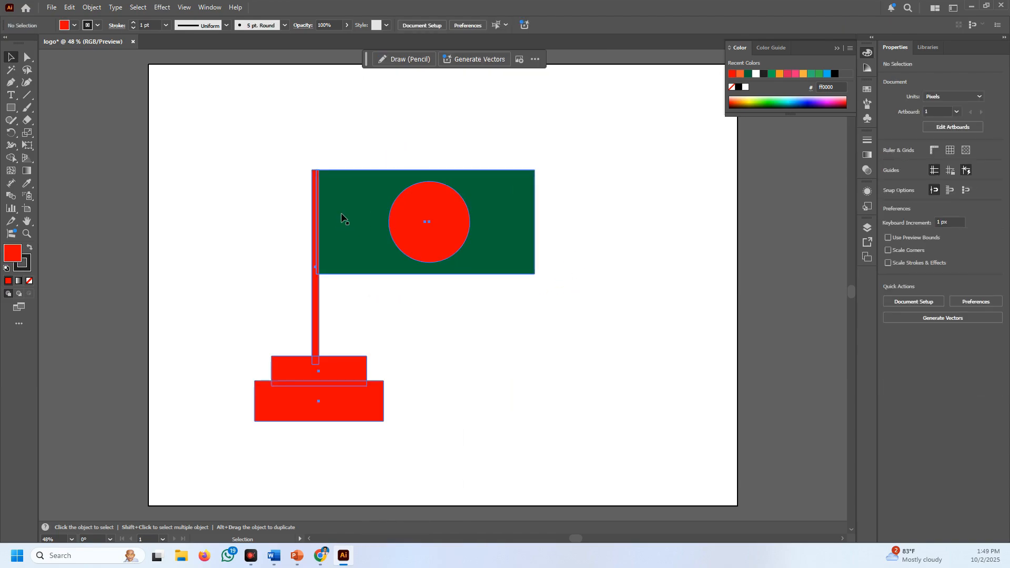
pyautogui.moveTo(342, 217); pyautogui.dragTo(313, 199)
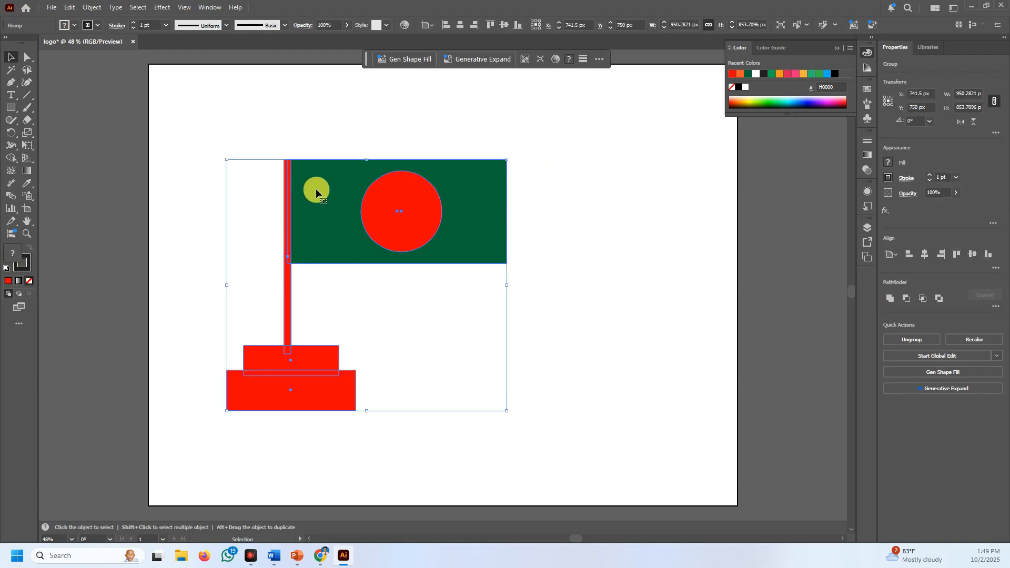
# Select the flag group and ungroup it into separate shapes
pyautogui.click(202, 134)
pyautogui.moveTo(206, 109); pyautogui.dragTo(486, 420)
pyautogui.rightClick(331, 198)
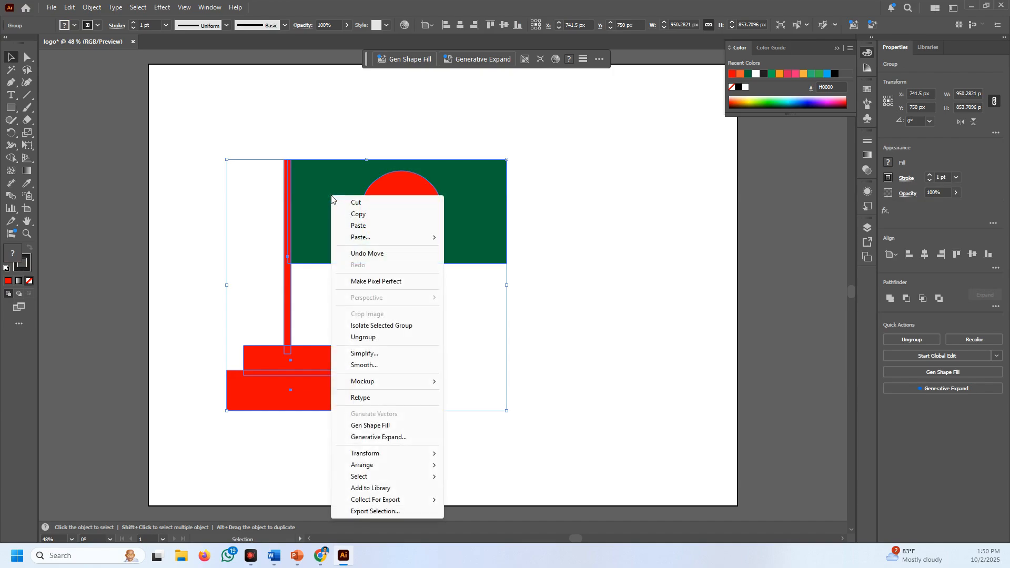
pyautogui.click(367, 337)
pyautogui.click(368, 335)
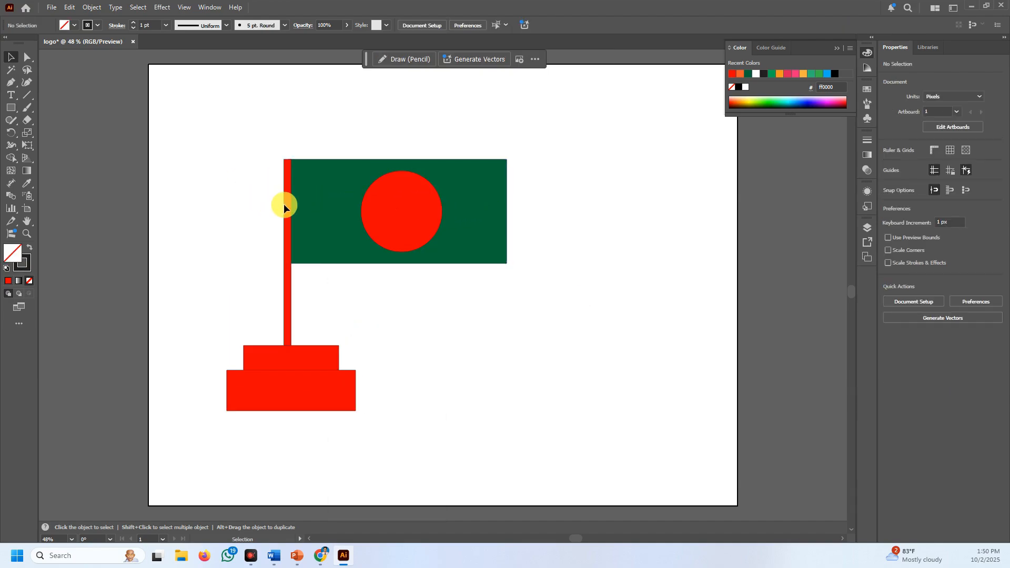
# Move the green rectangle and the red circle individually away from the pole, and undo both moves
pyautogui.moveTo(477, 217); pyautogui.dragTo(544, 226)
pyautogui.moveTo(403, 207); pyautogui.dragTo(478, 239)
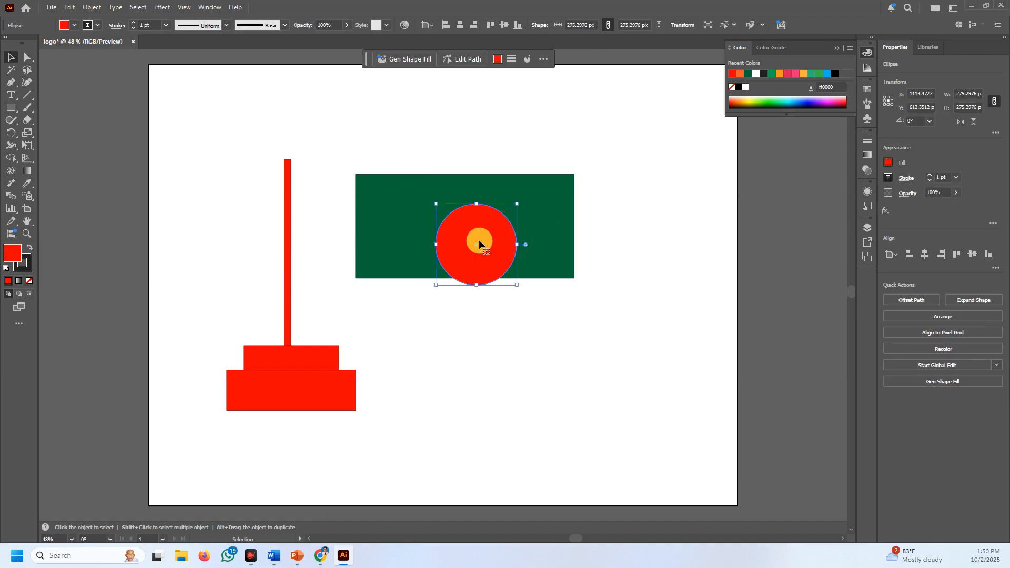
pyautogui.hotkey('ctrl', 'z')
pyautogui.hotkey('ctrl', 'z')
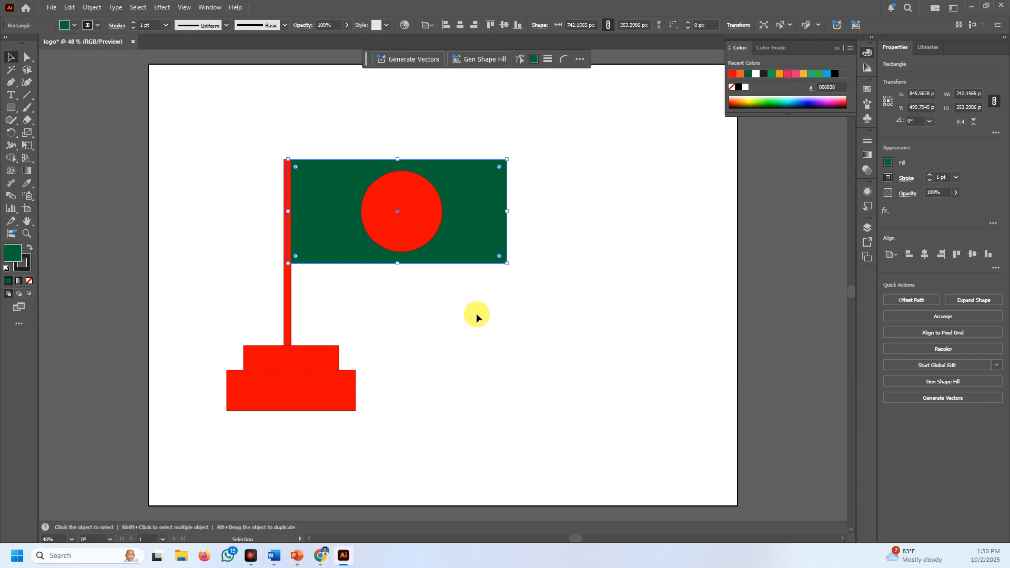
# Group all the flag, pole and base shapes and move the group right and slightly up on the artboard
pyautogui.click(476, 316)
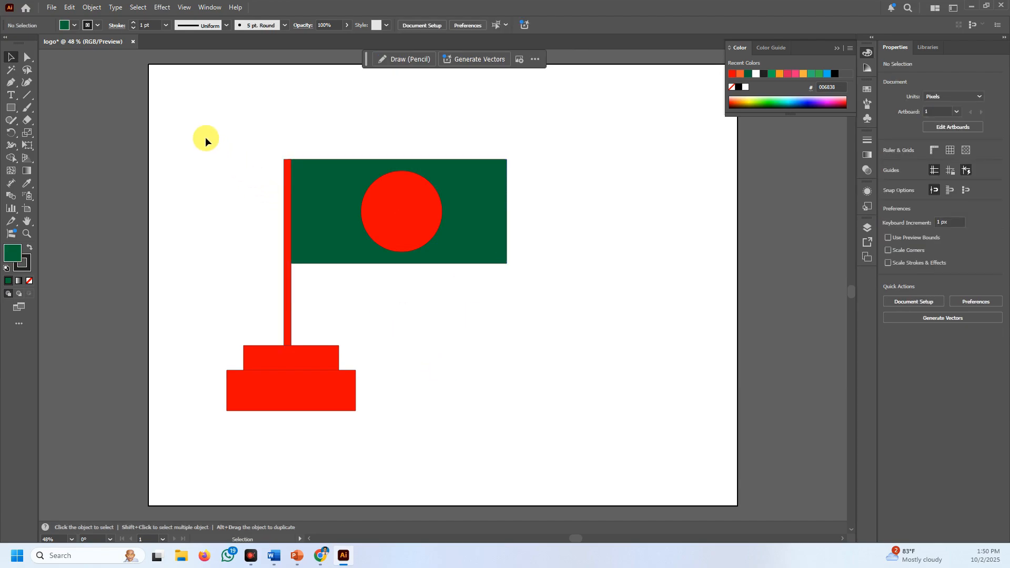
pyautogui.moveTo(202, 137); pyautogui.dragTo(506, 416)
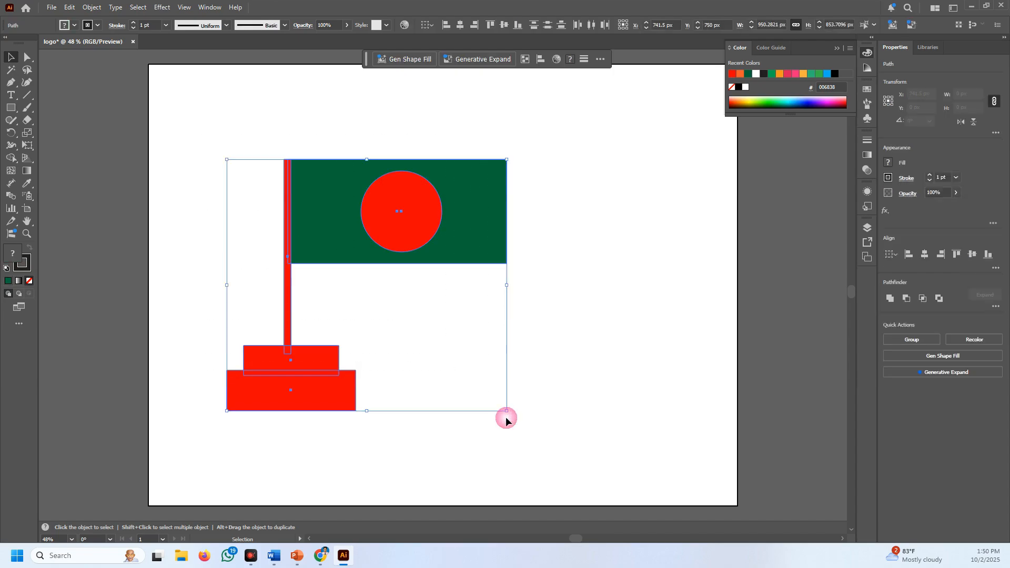
pyautogui.rightClick(323, 211)
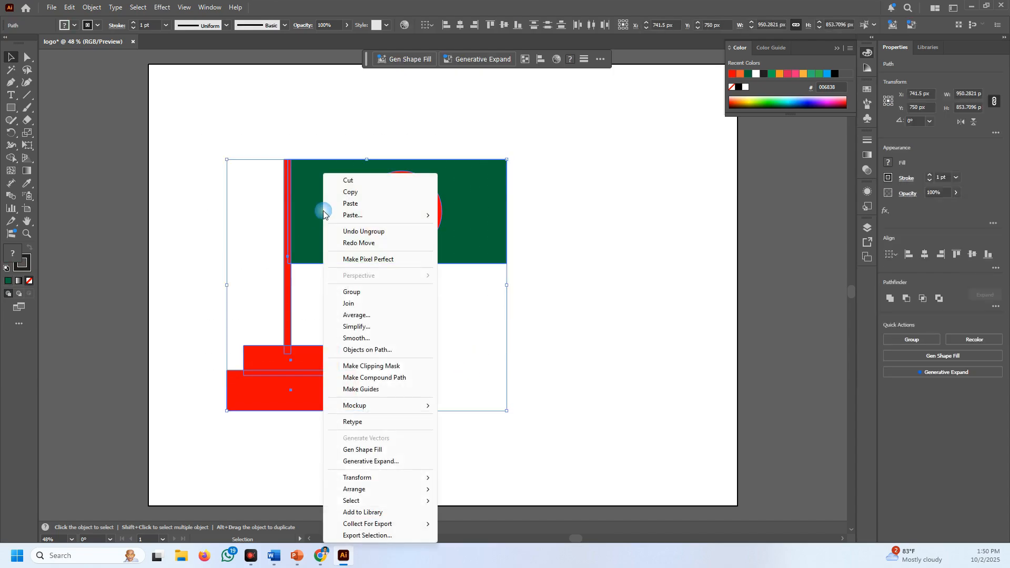
pyautogui.click(355, 291)
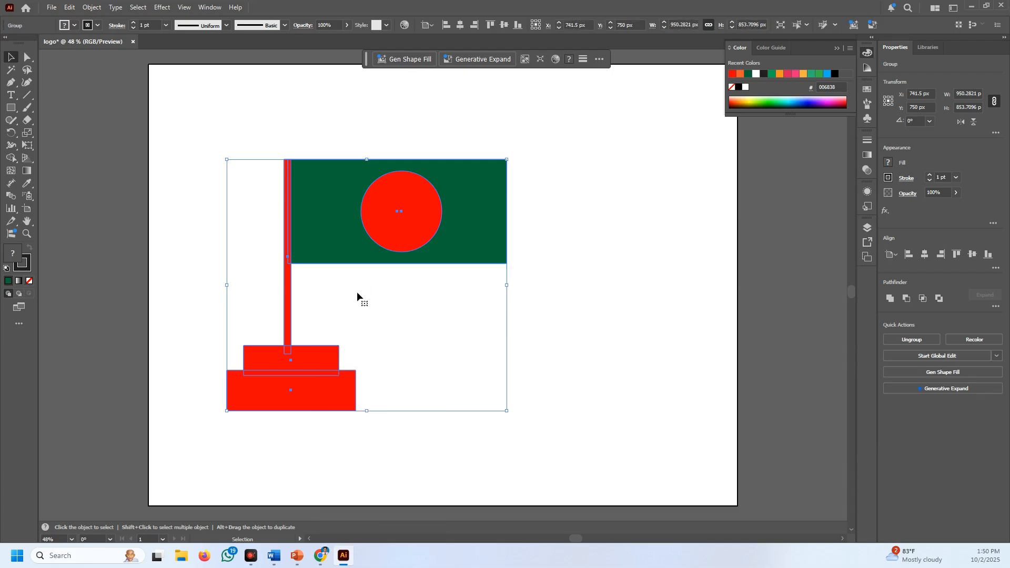
pyautogui.click(594, 308)
pyautogui.moveTo(341, 225); pyautogui.dragTo(393, 222)
pyautogui.click(629, 361)
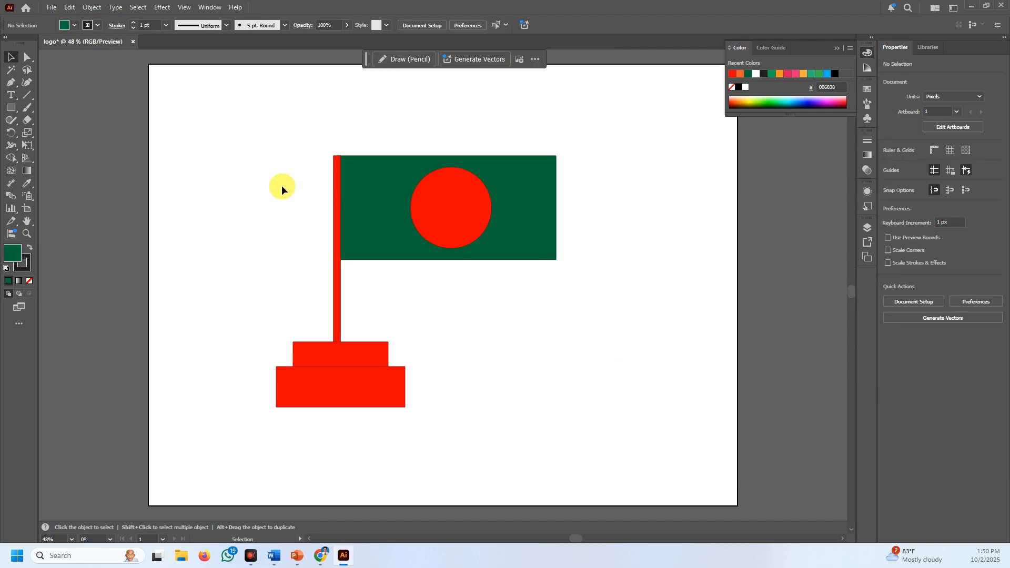
# Save the document as logo on the Desktop in the Adobe Illustrator (*.AI) format
pyautogui.moveTo(244, 140)
pyautogui.mouseDown()
pyautogui.moveTo(307, 213)
pyautogui.moveTo(504, 390)
pyautogui.moveTo(508, 381)
pyautogui.mouseUp()
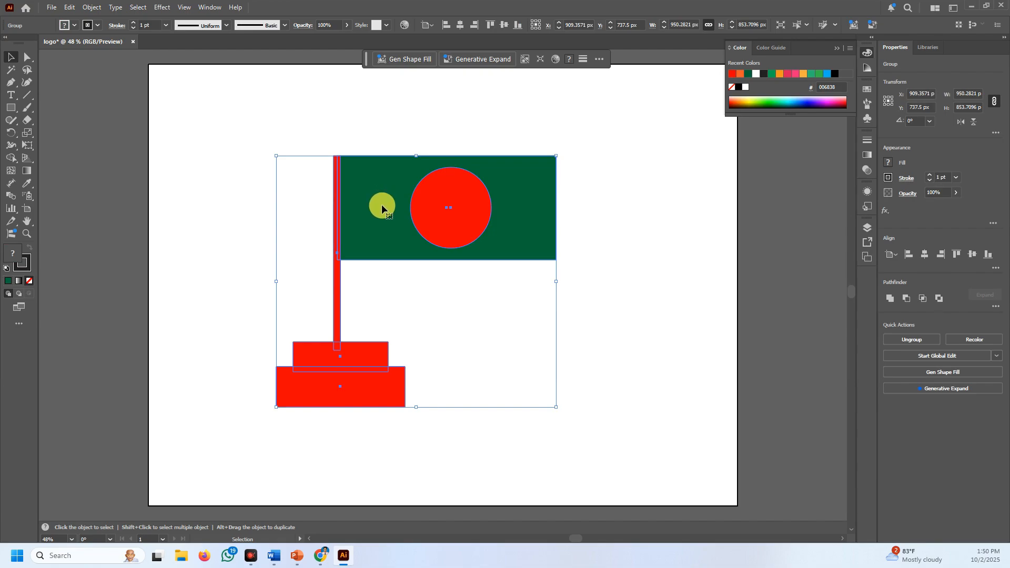
pyautogui.click(53, 7)
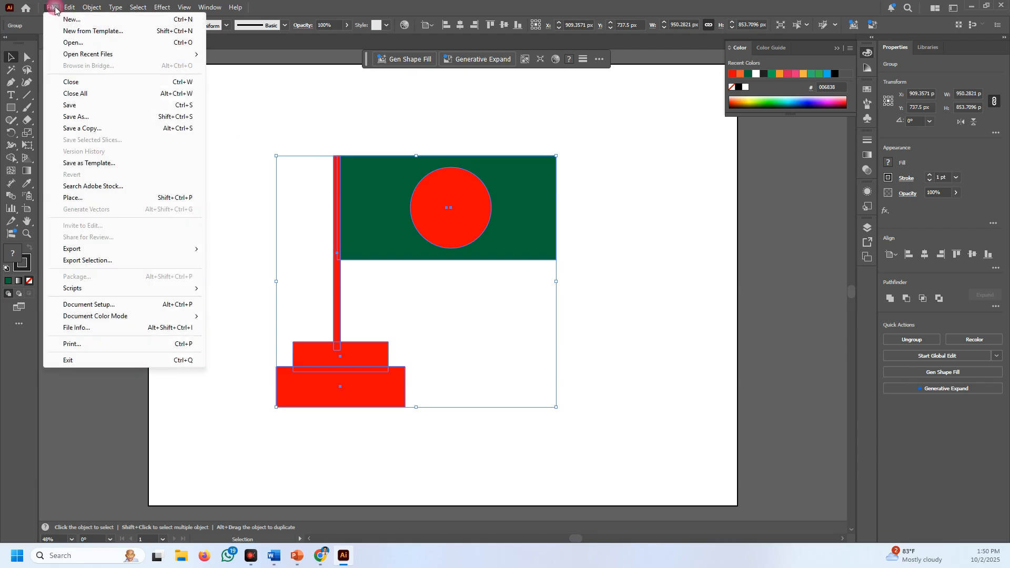
pyautogui.click(87, 117)
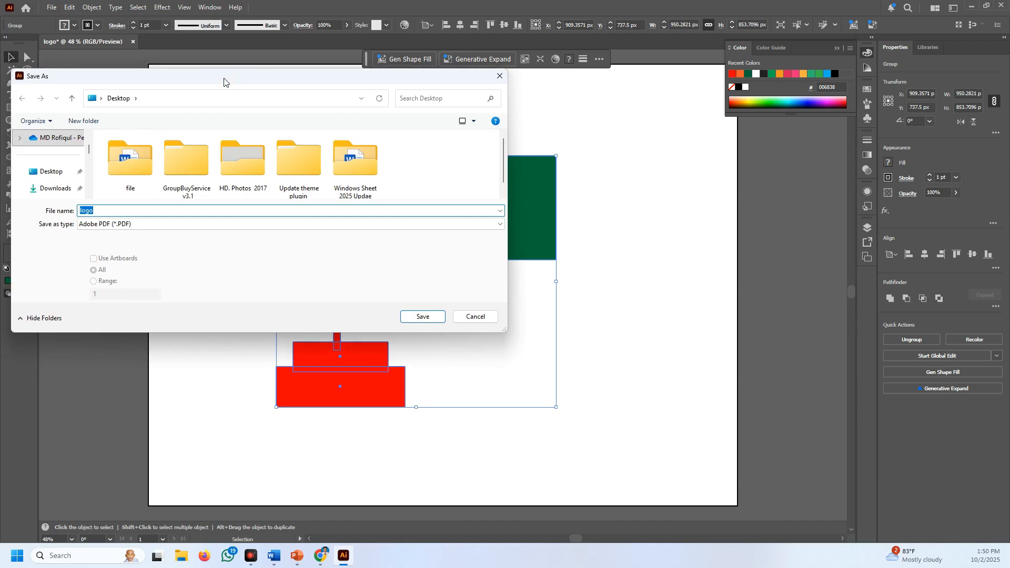
pyautogui.moveTo(224, 81); pyautogui.dragTo(345, 104)
pyautogui.click(255, 247)
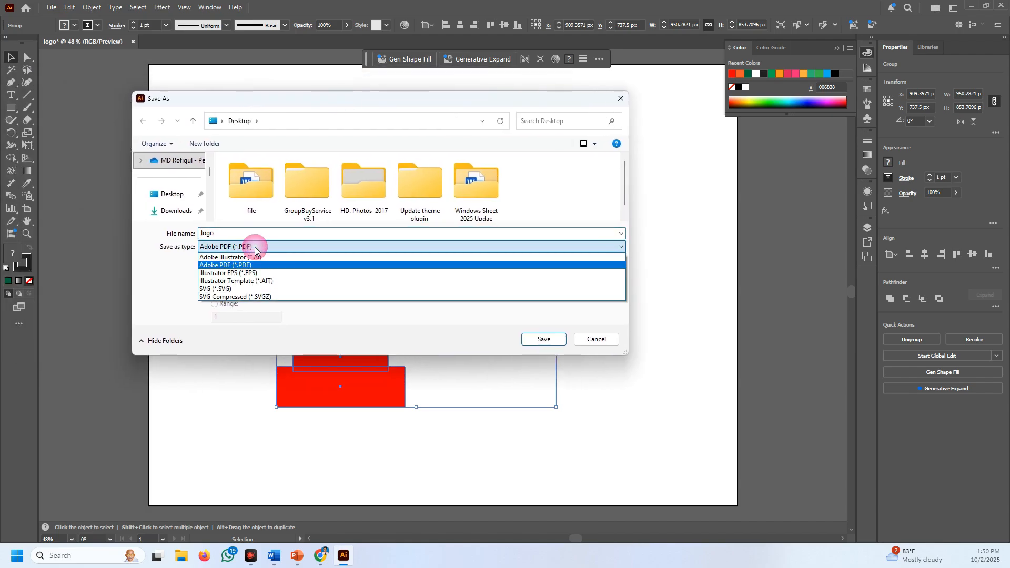
pyautogui.click(242, 257)
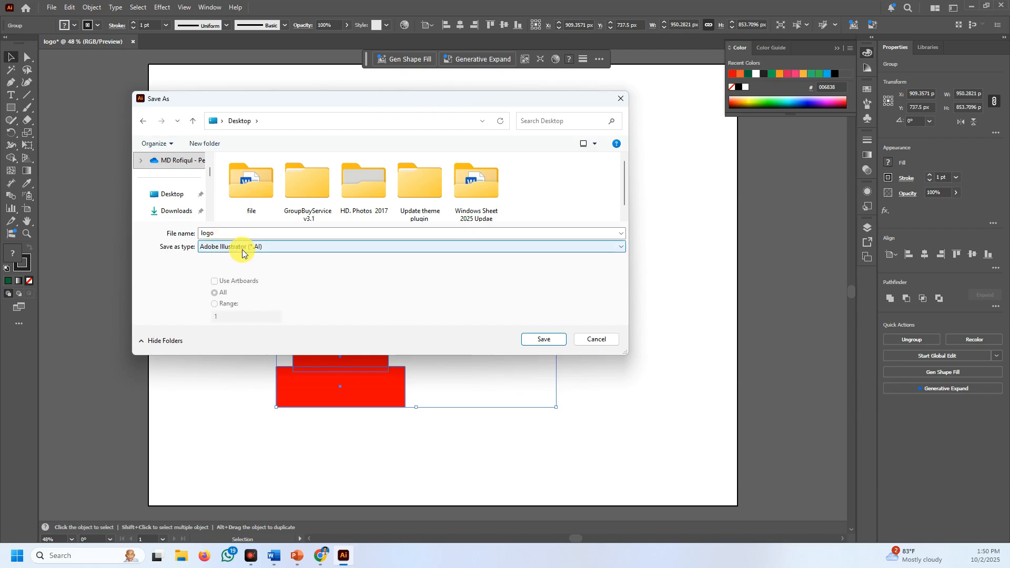
pyautogui.click(274, 249)
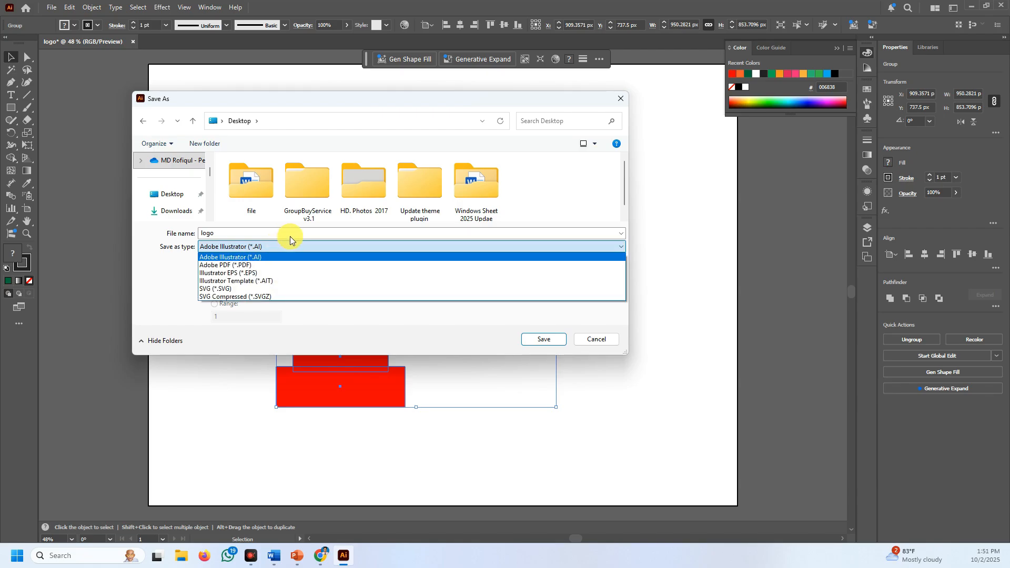
pyautogui.click(235, 258)
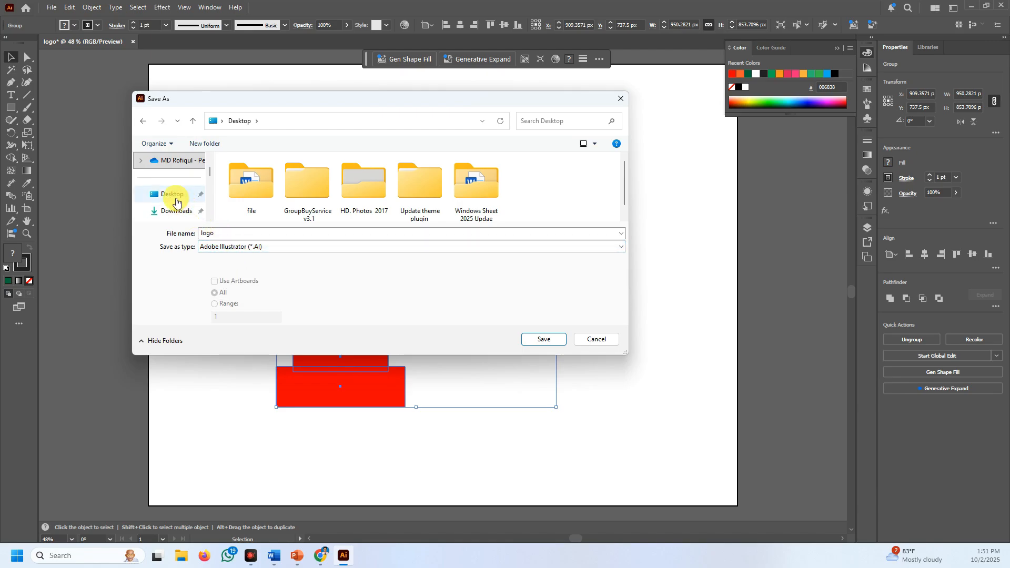
pyautogui.click(174, 195)
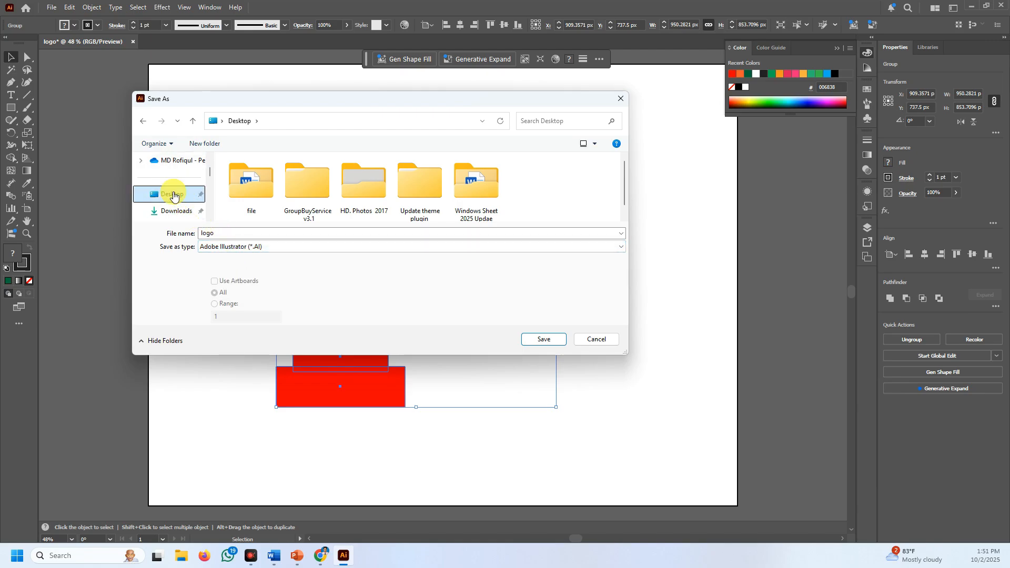
pyautogui.click(543, 339)
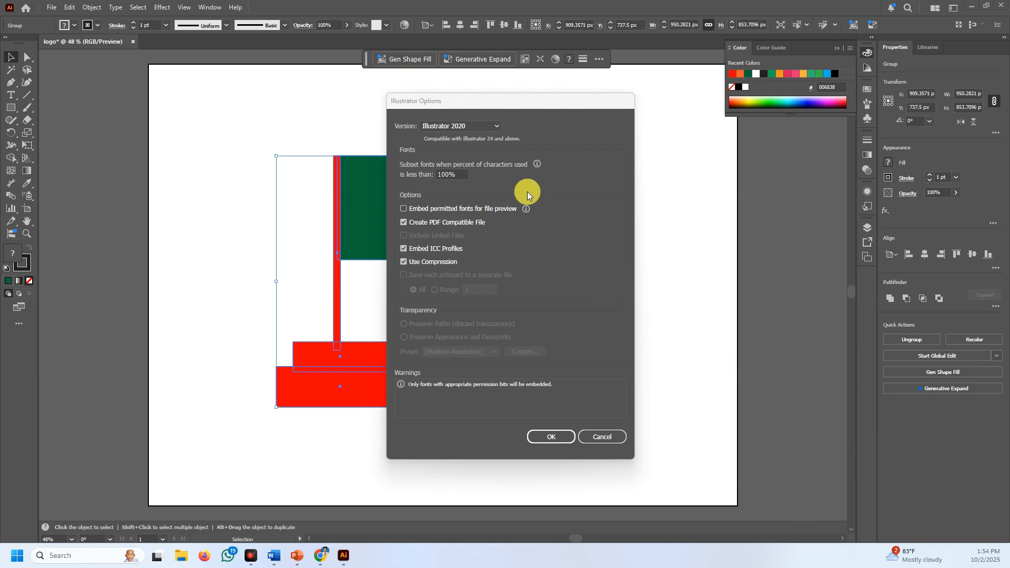
# Set the saved file's version to Illustrator CS6 and accept the legacy format
pyautogui.click(495, 125)
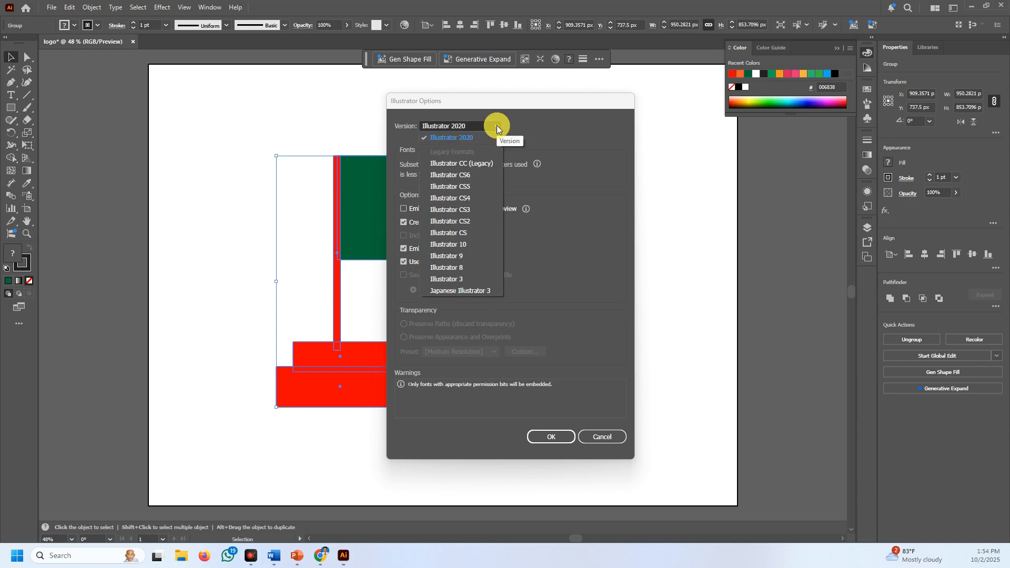
pyautogui.click(464, 177)
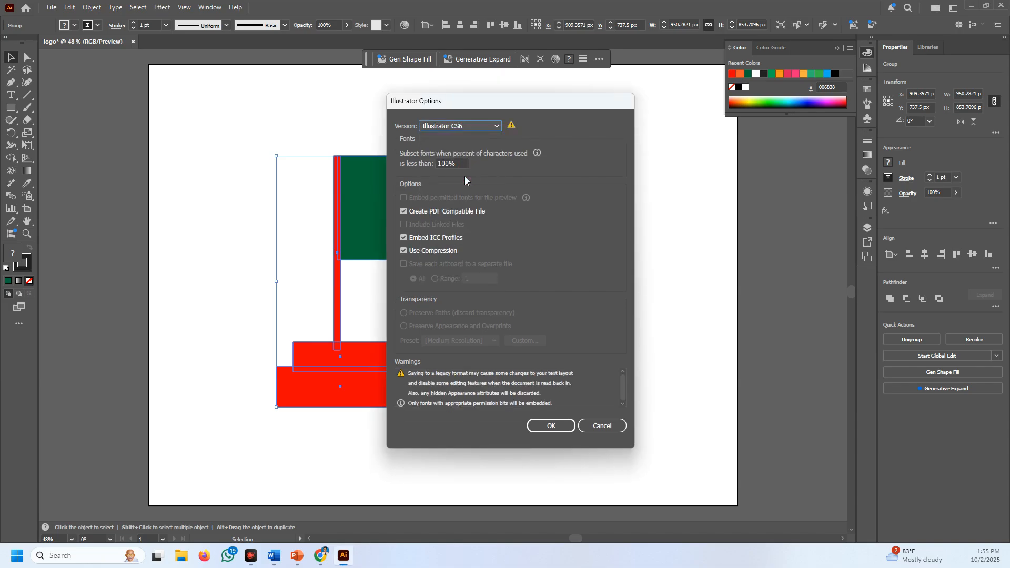
pyautogui.click(543, 425)
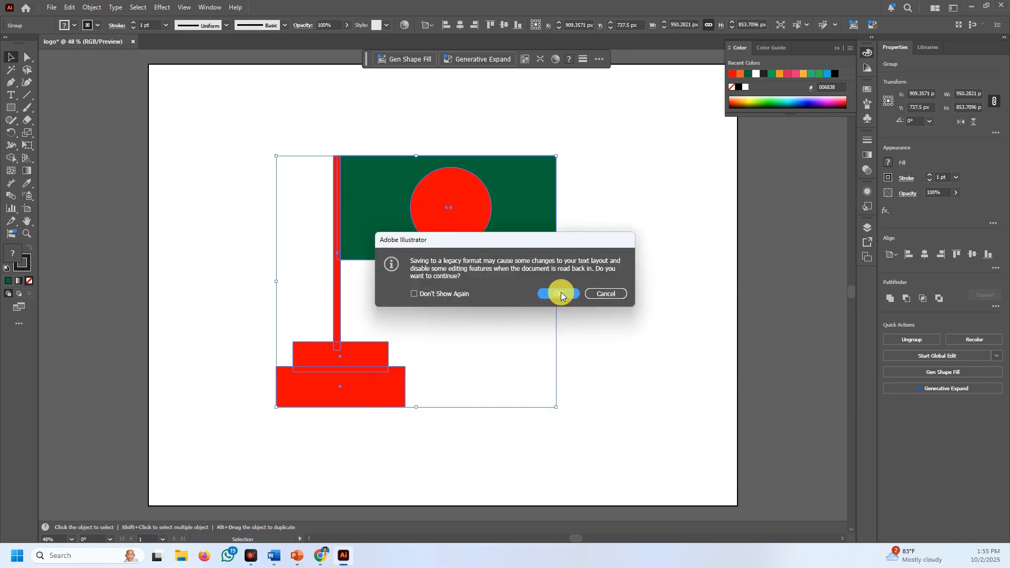
pyautogui.click(557, 293)
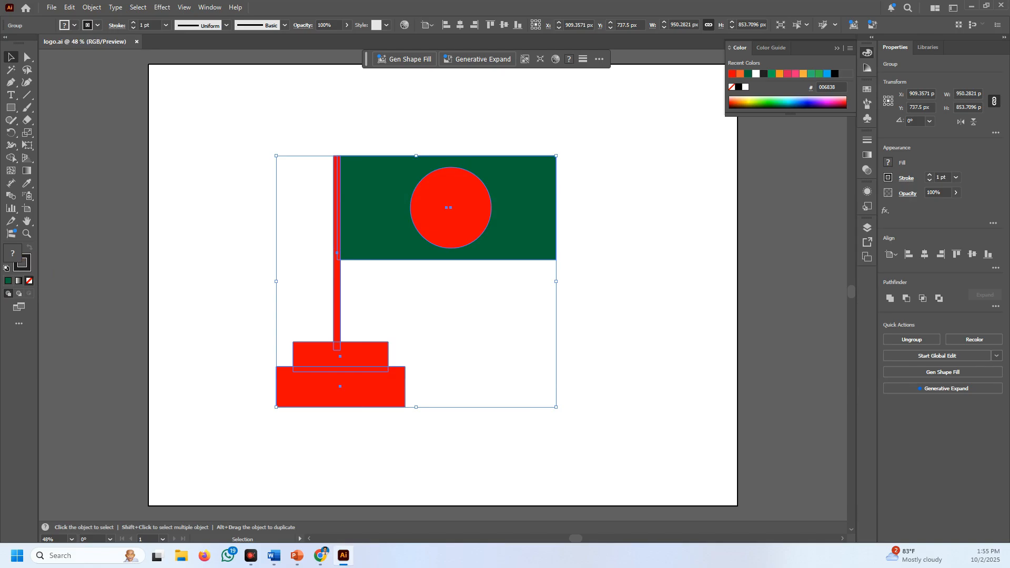
# Switch to the Windows desktop and check the saved logo AI file
pyautogui.click(971, 6)
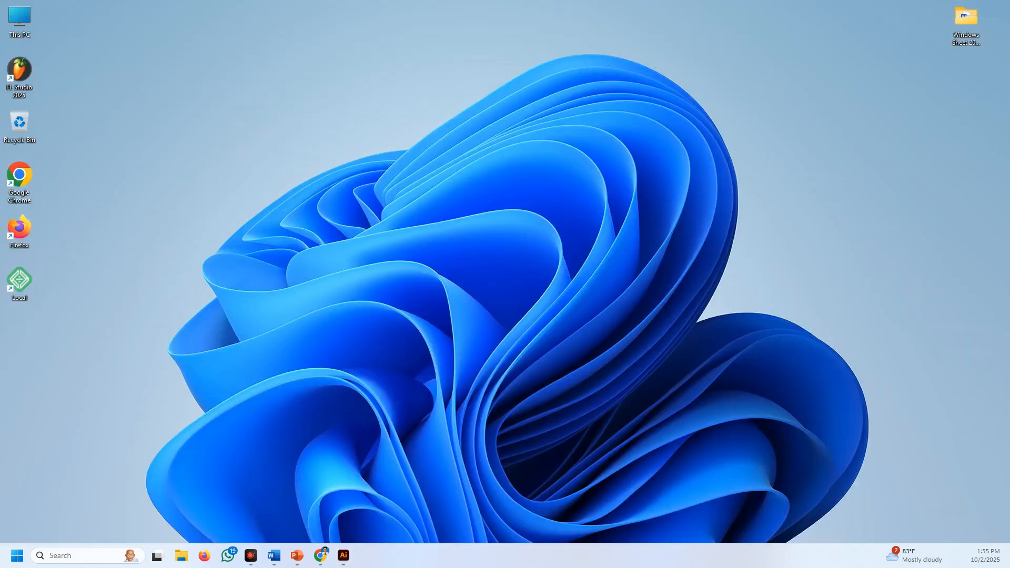
pyautogui.moveTo(490, 210); pyautogui.dragTo(503, 198)
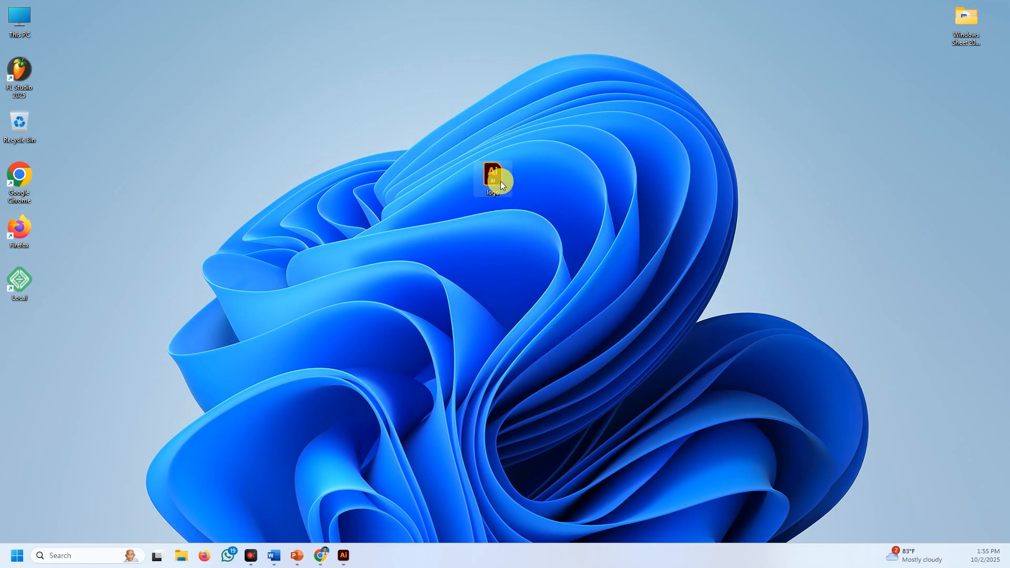
pyautogui.moveTo(500, 181); pyautogui.dragTo(497, 158)
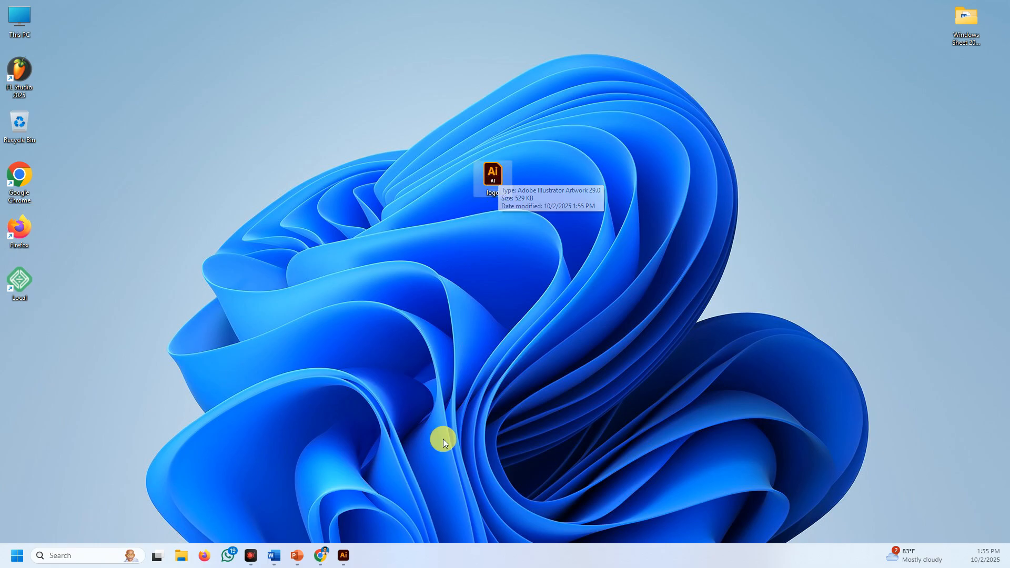
pyautogui.click(343, 558)
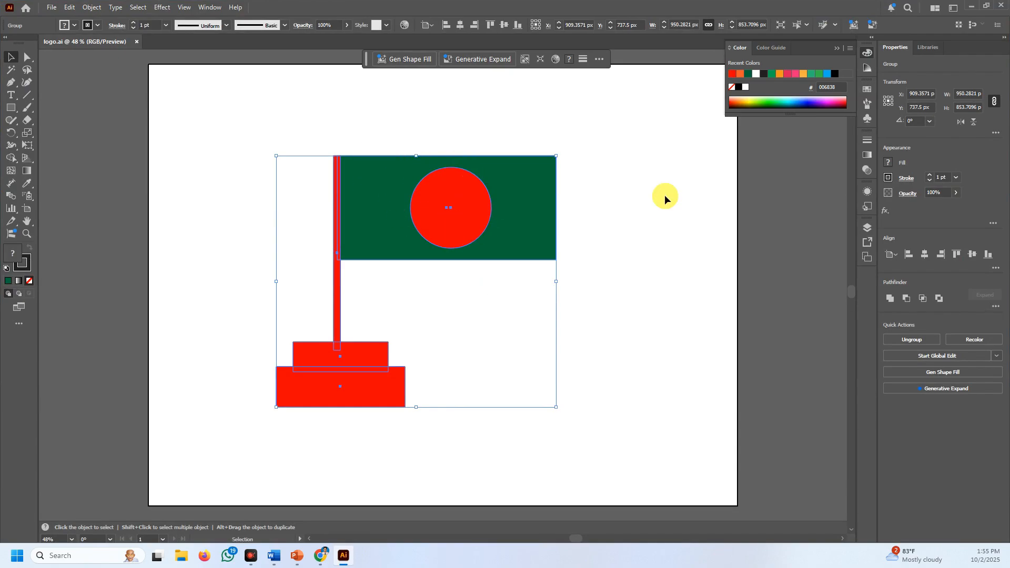
pyautogui.click(972, 7)
pyautogui.click(496, 180)
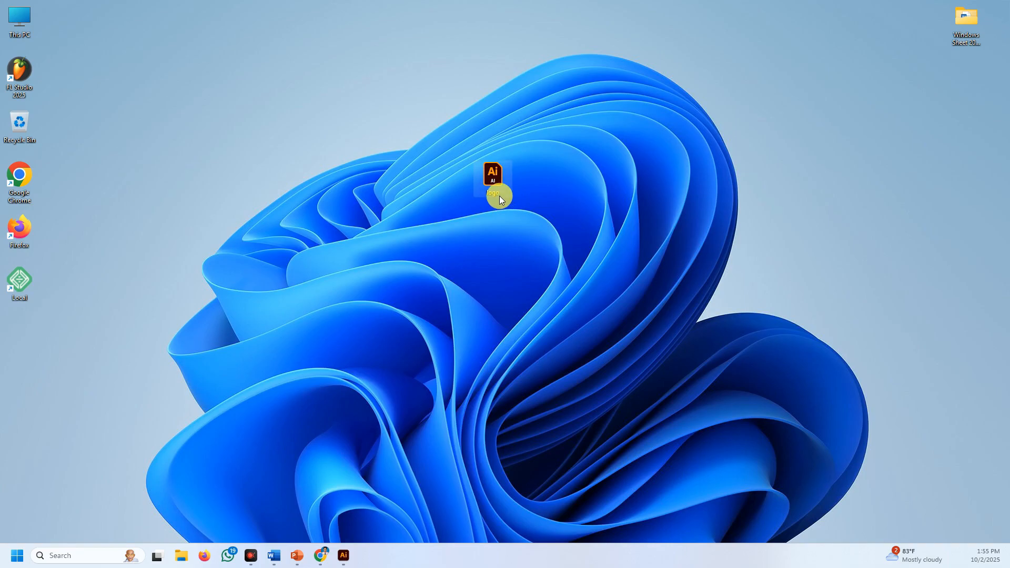
# Switch back to Illustrator and save the artwork as logo on the Desktop in the Illustrator EPS (*.EPS) format
pyautogui.click(343, 556)
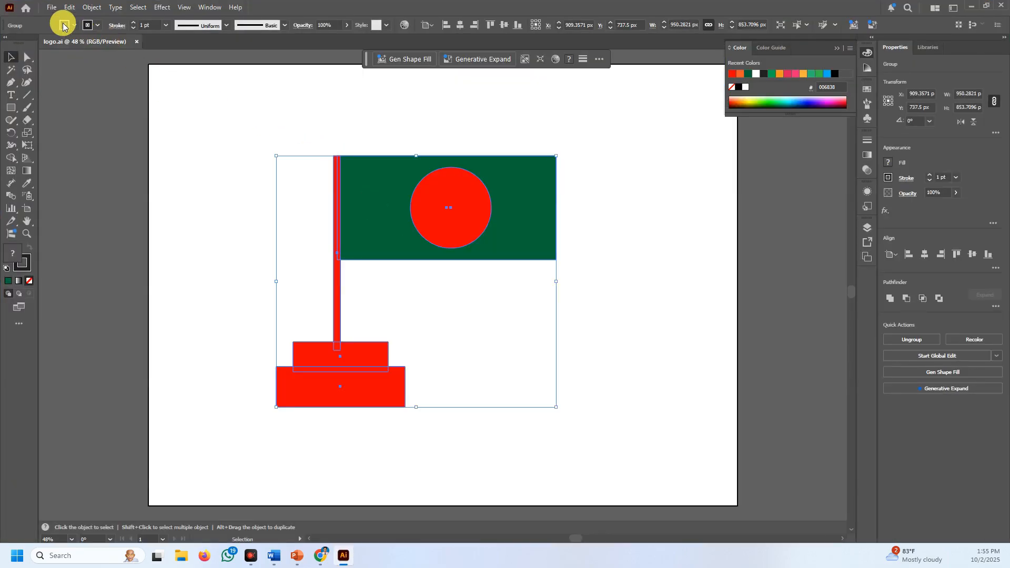
pyautogui.click(51, 7)
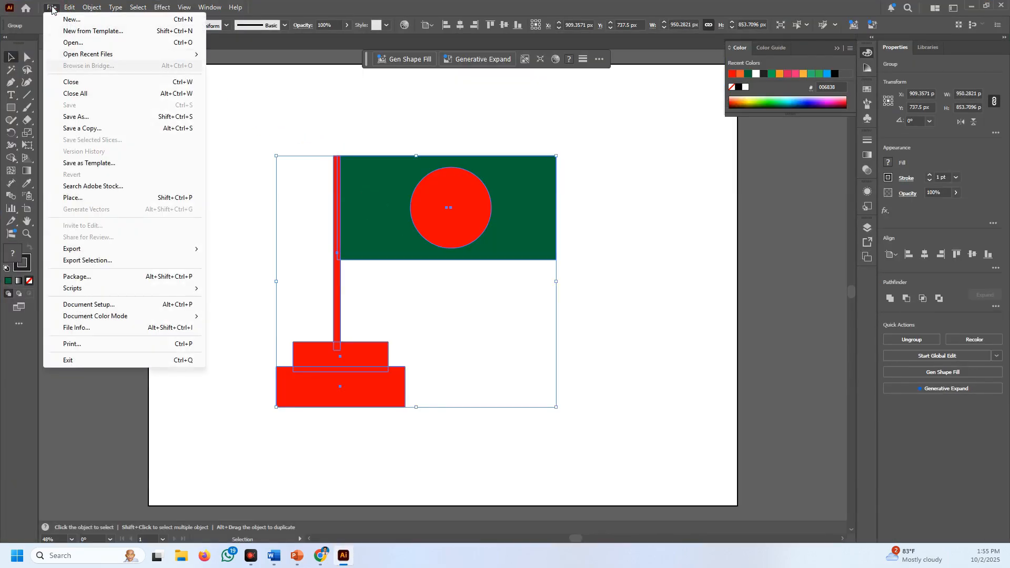
pyautogui.click(95, 118)
pyautogui.click(233, 247)
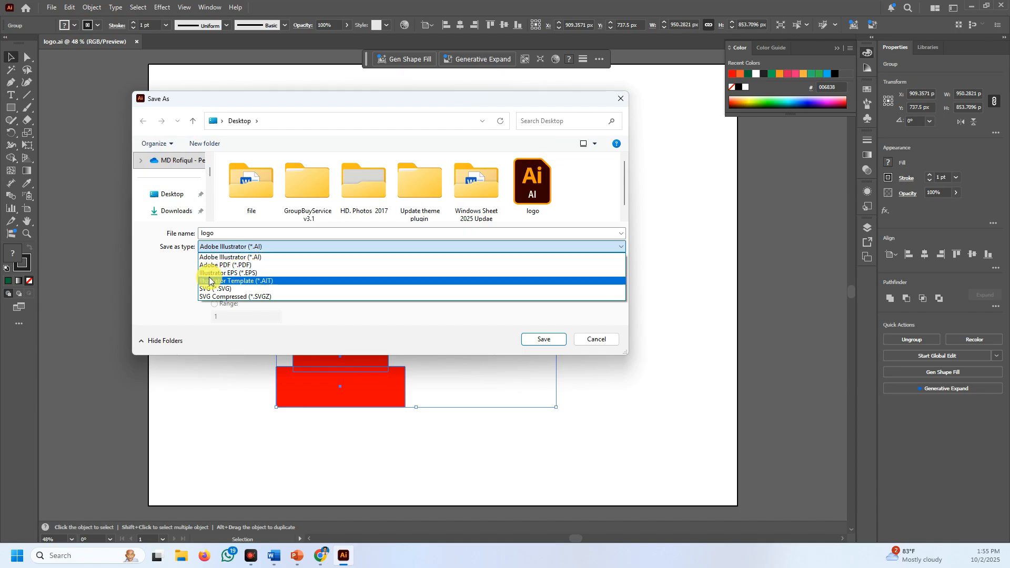
pyautogui.click(242, 273)
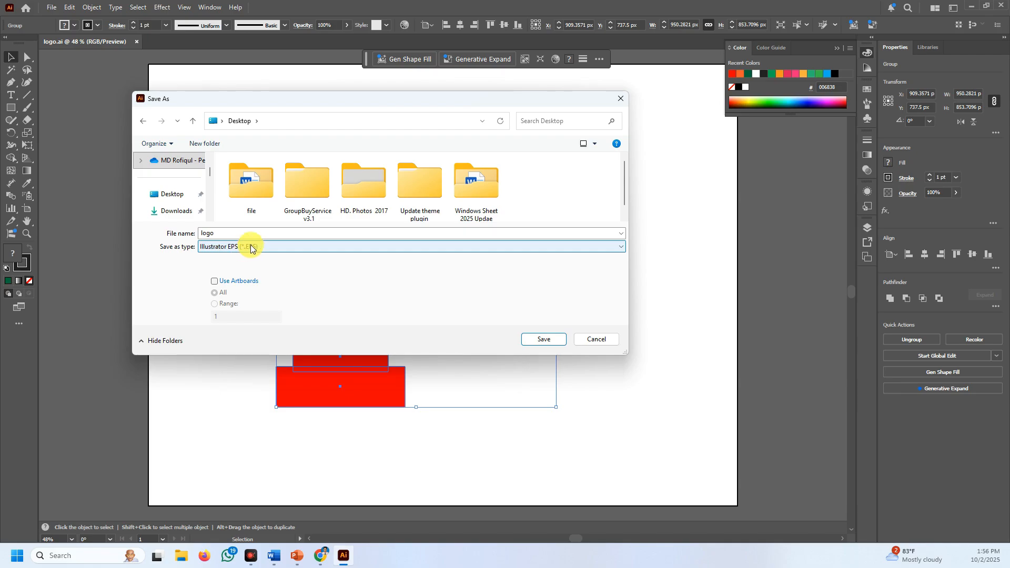
pyautogui.click(544, 339)
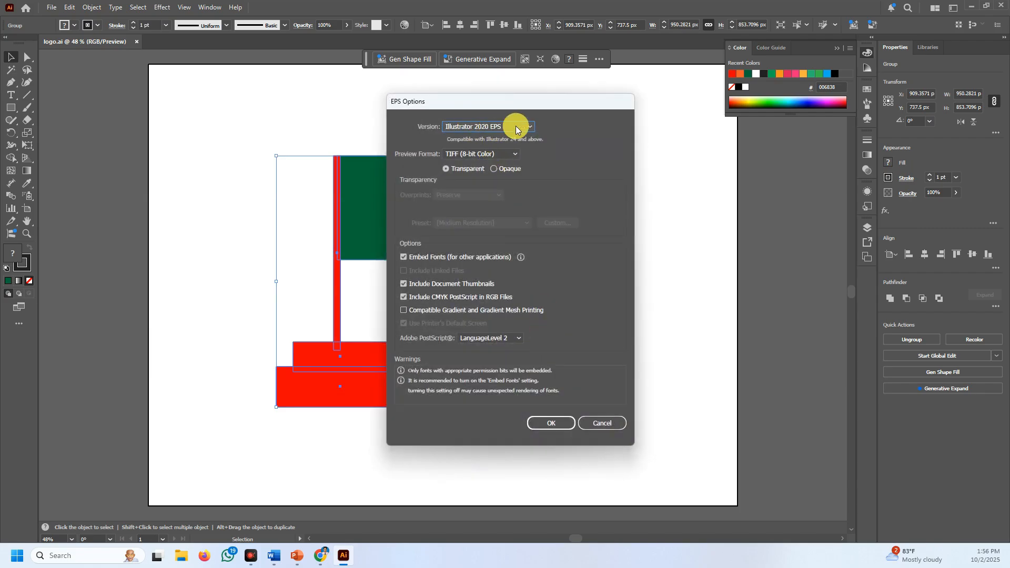
# Set the EPS version to Illustrator 10 EPS and accept the older format
pyautogui.click(516, 127)
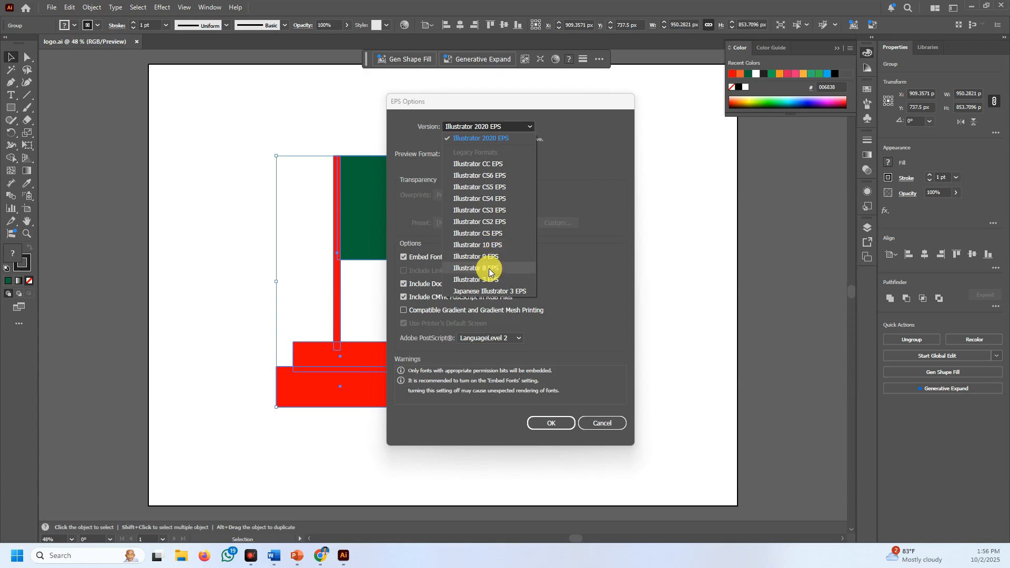
pyautogui.click(487, 247)
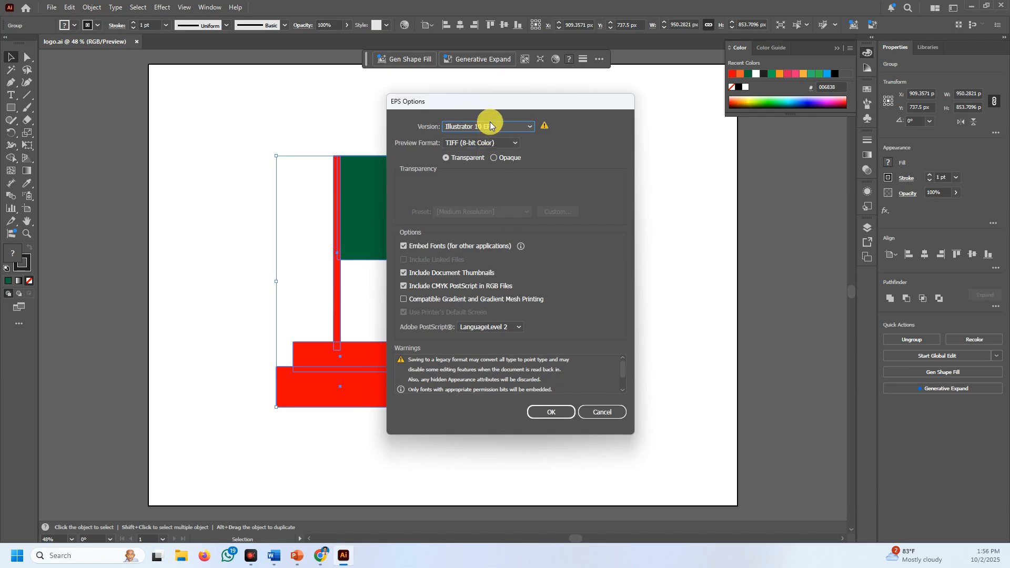
pyautogui.click(560, 412)
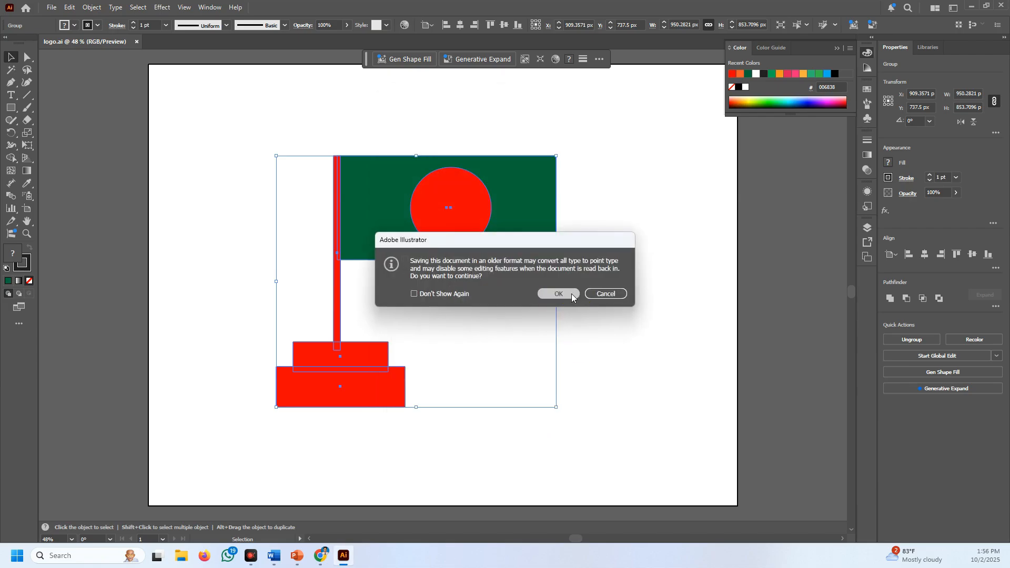
pyautogui.click(571, 294)
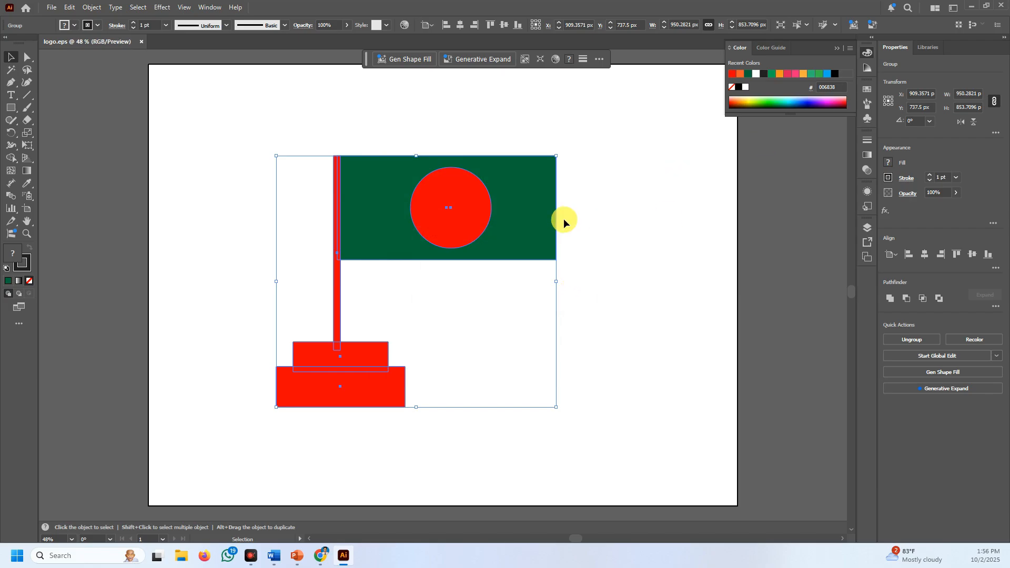
# Switch to the Windows desktop, move the logo EPS file beside the logo AI file and open it with Illustrator
pyautogui.click(974, 5)
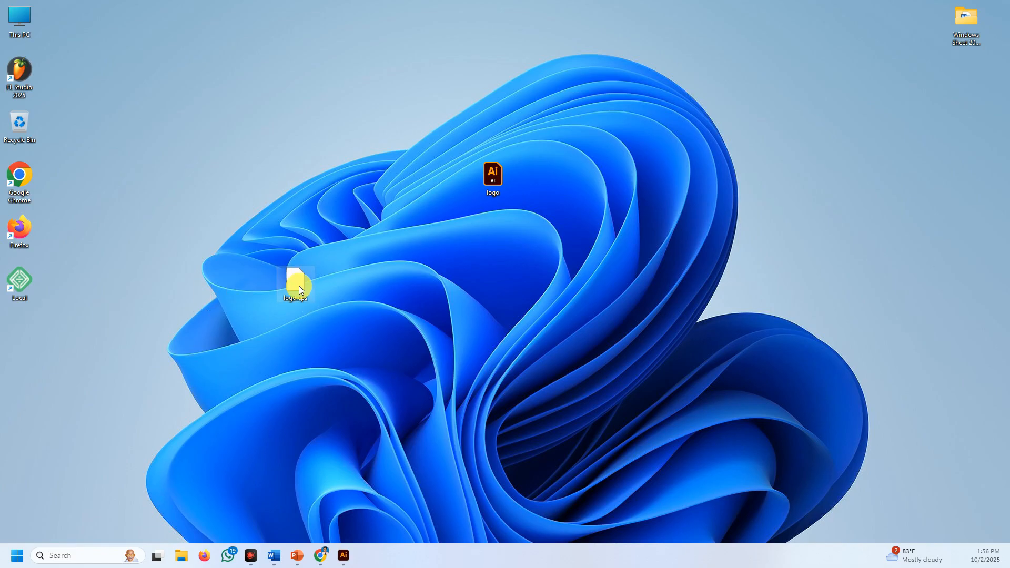
pyautogui.moveTo(299, 286); pyautogui.dragTo(418, 193)
pyautogui.rightClick(416, 167)
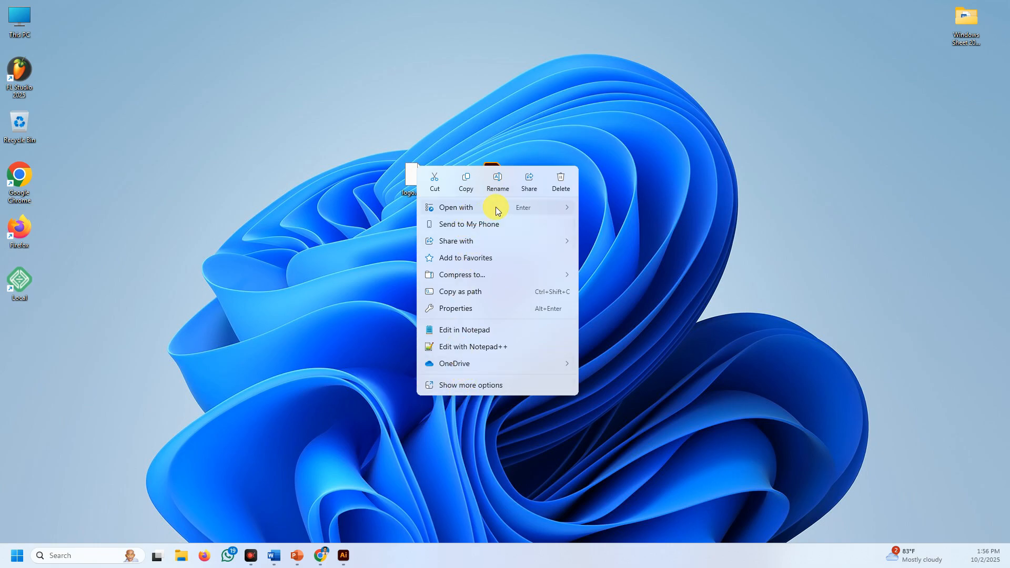
pyautogui.moveTo(561, 209)
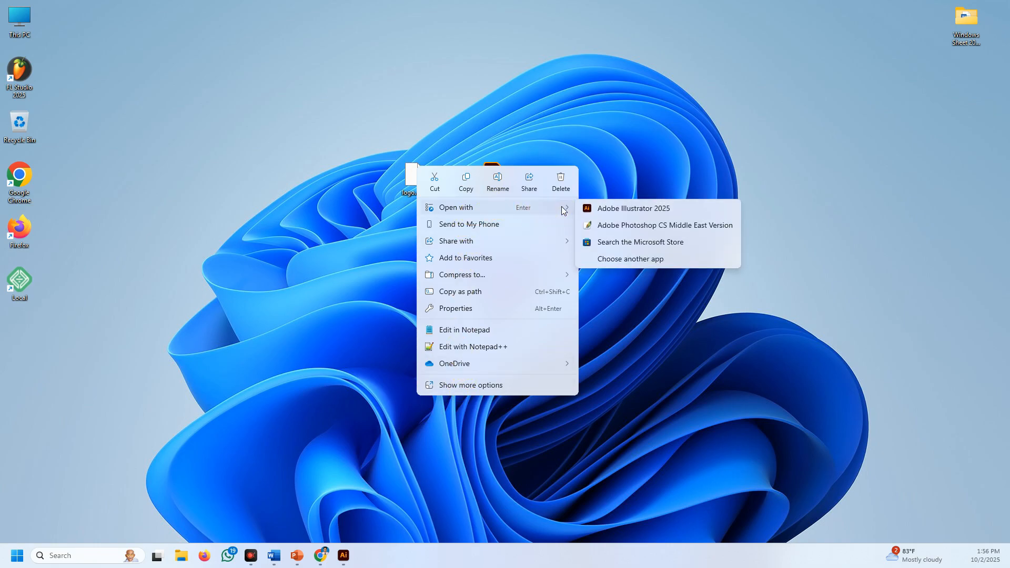
pyautogui.click(639, 260)
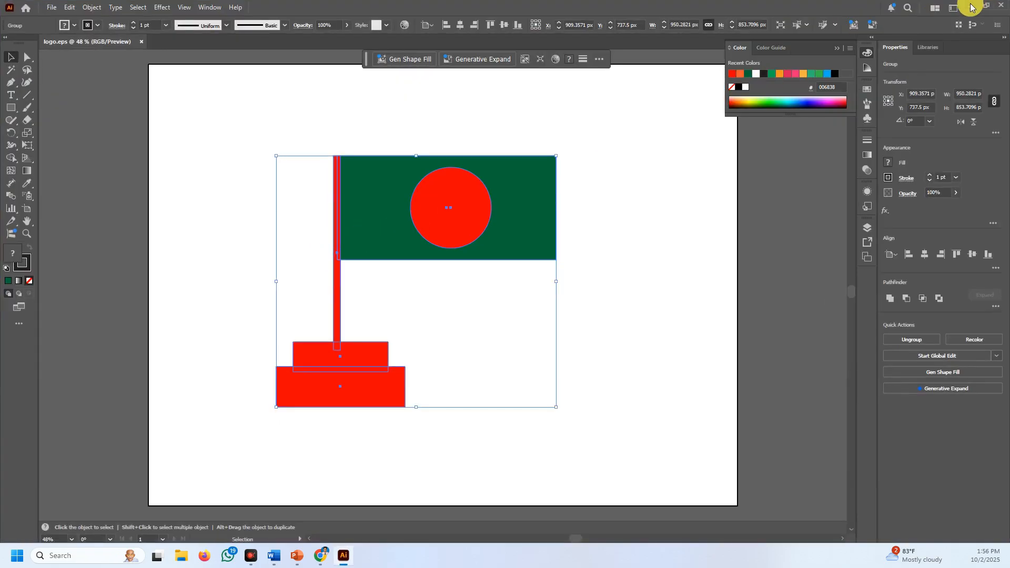
# Return to the Windows desktop and examine the logo EPS and AI files side by side
pyautogui.click(971, 5)
pyautogui.moveTo(417, 178)
pyautogui.mouseDown()
pyautogui.moveTo(377, 127)
pyautogui.moveTo(376, 109)
pyautogui.moveTo(409, 168)
pyautogui.moveTo(427, 169)
pyautogui.mouseUp()
pyautogui.click(402, 197)
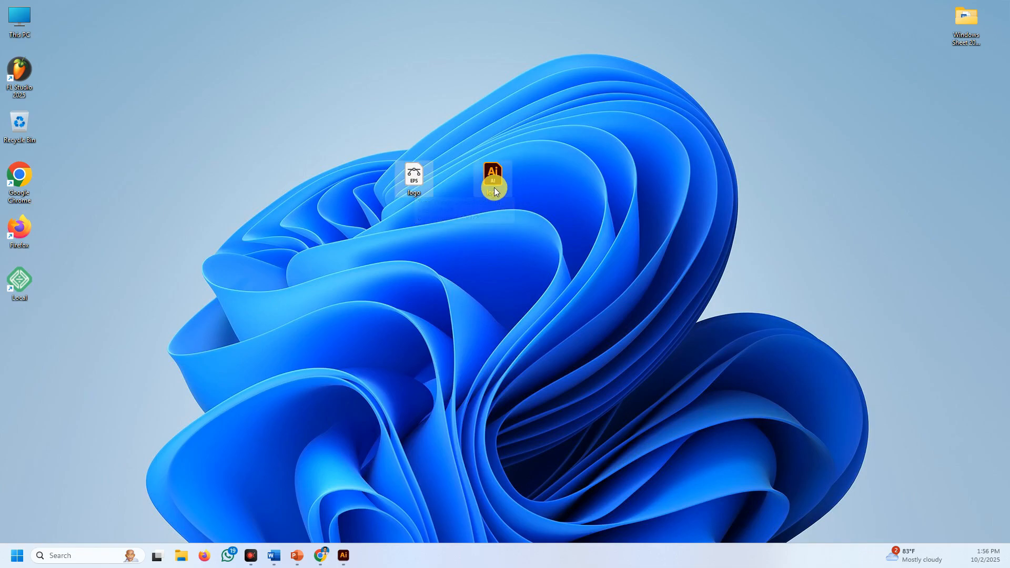
pyautogui.moveTo(493, 183)
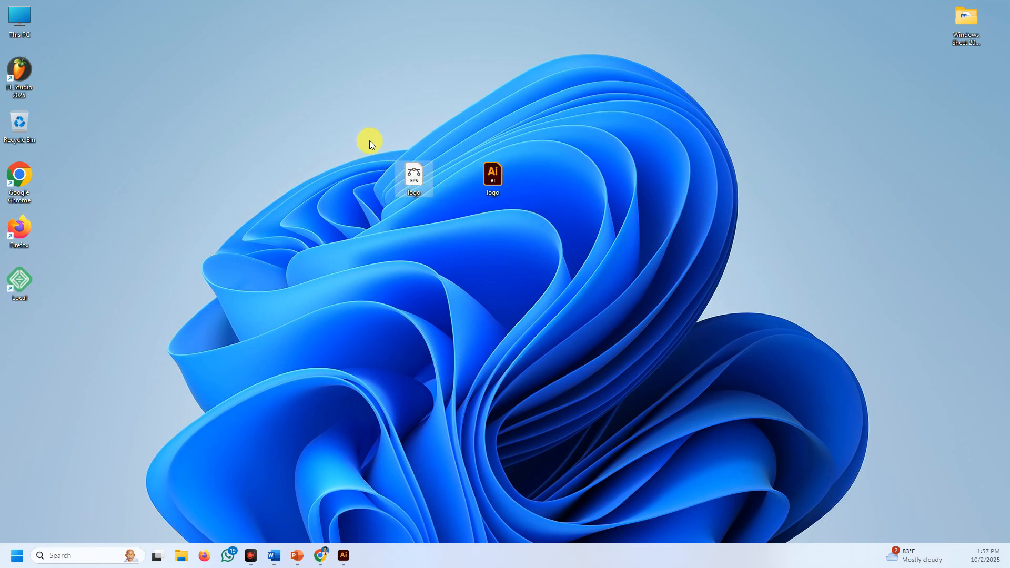
pyautogui.moveTo(366, 139); pyautogui.dragTo(509, 220)
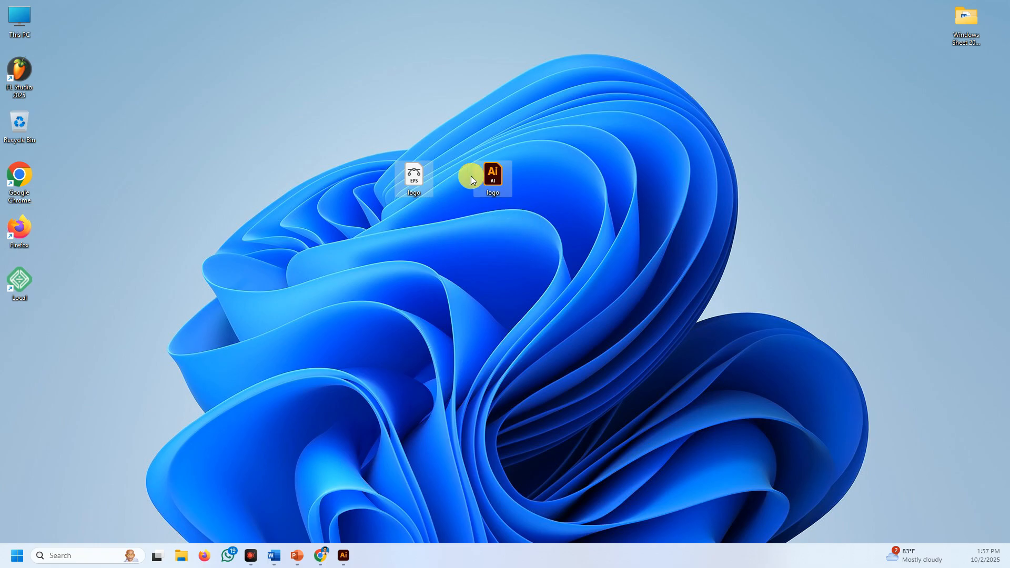
# Switch back to Illustrator and export the artwork as logo to the Desktop in JPEG (*.JPG) format
pyautogui.click(344, 556)
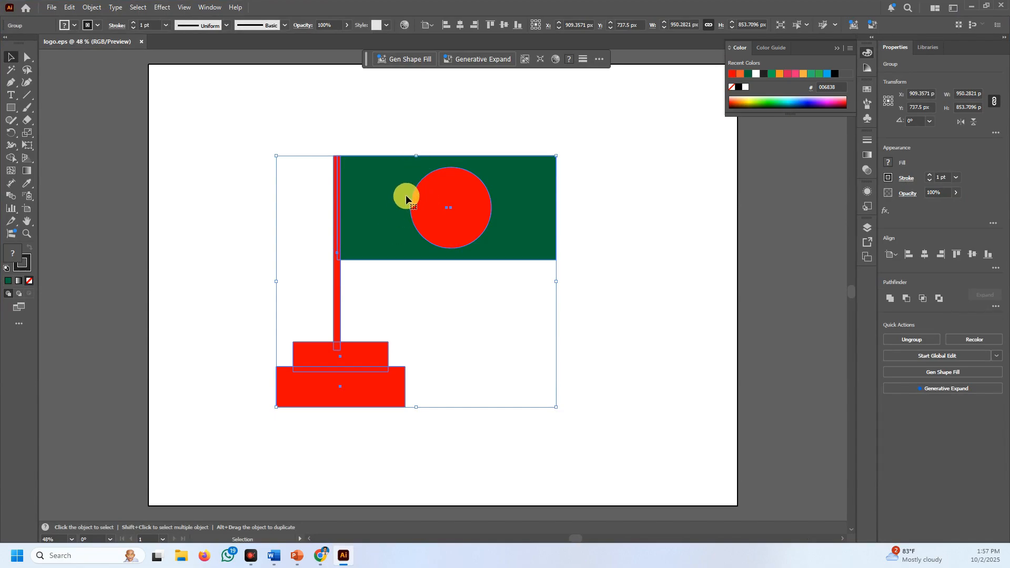
pyautogui.click(54, 9)
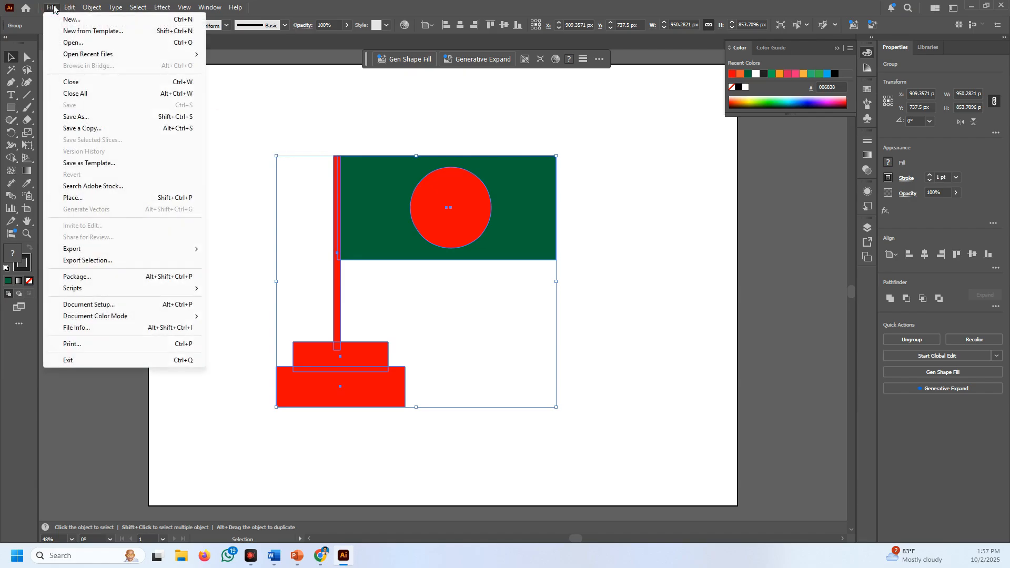
pyautogui.click(83, 254)
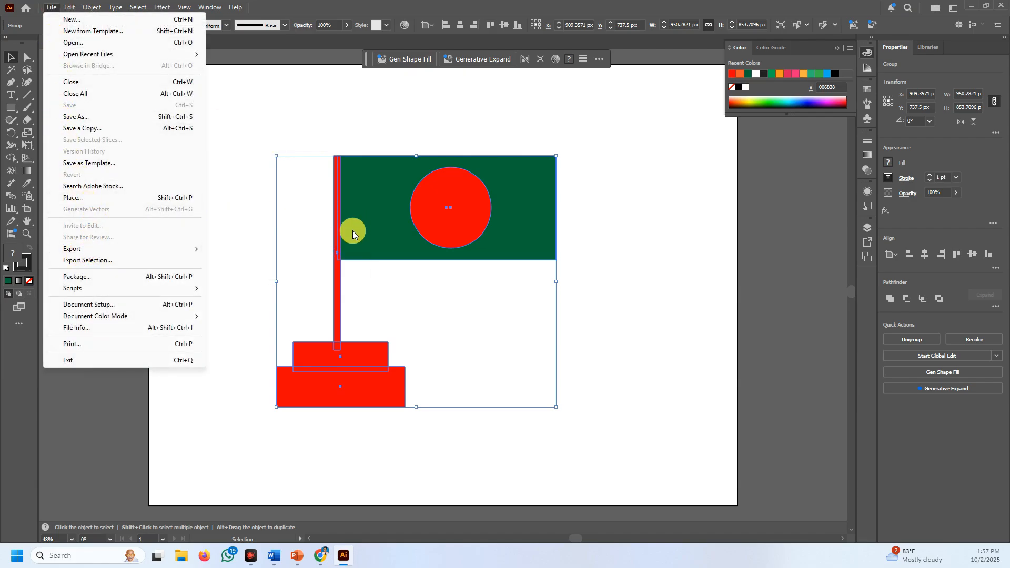
pyautogui.click(236, 260)
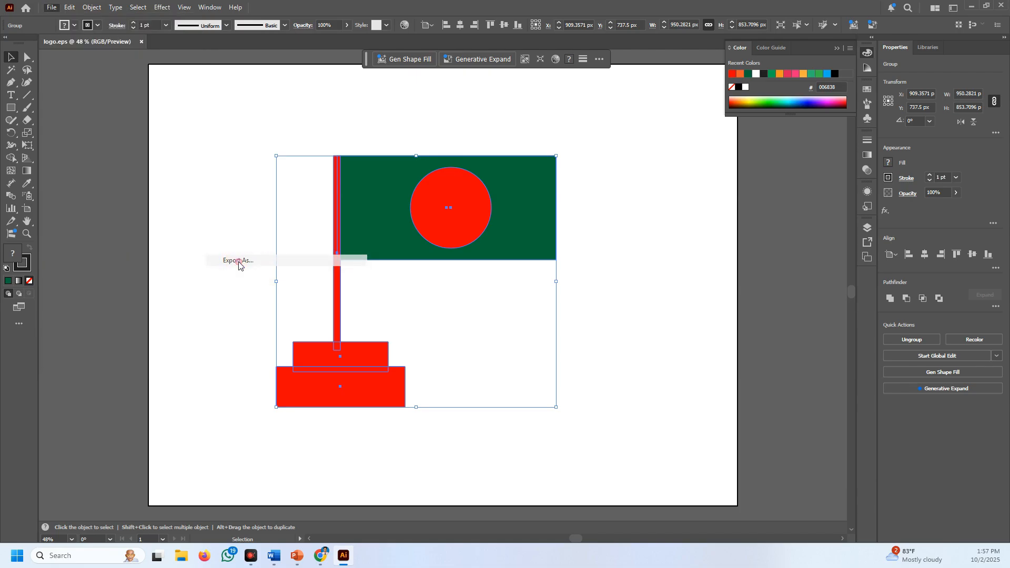
pyautogui.click(223, 247)
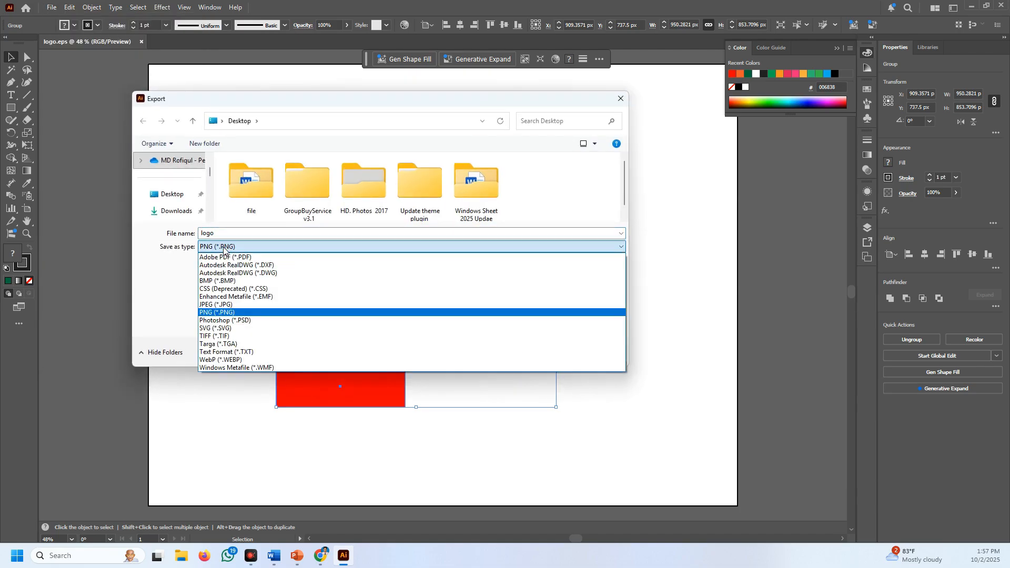
pyautogui.click(224, 305)
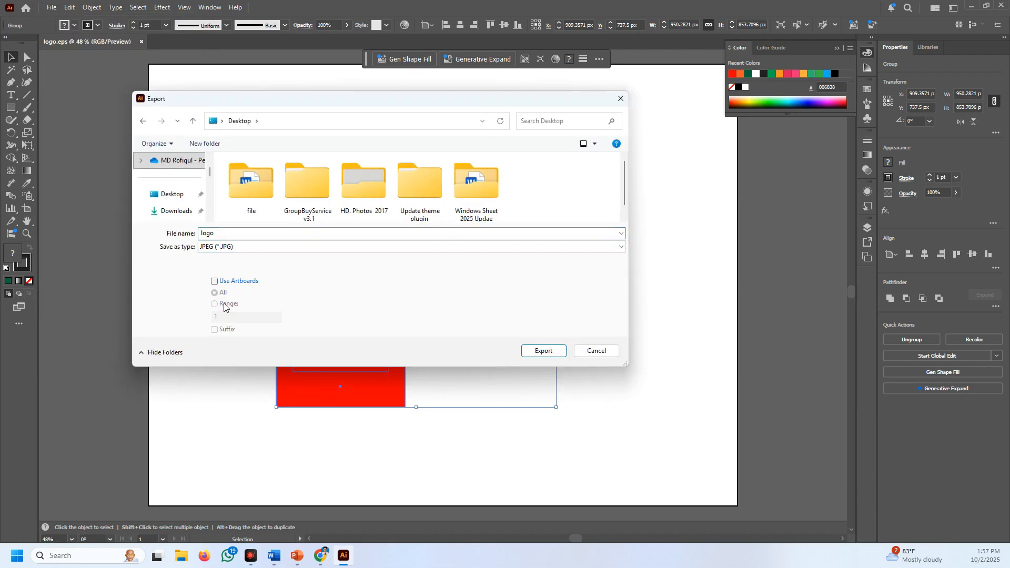
pyautogui.click(172, 196)
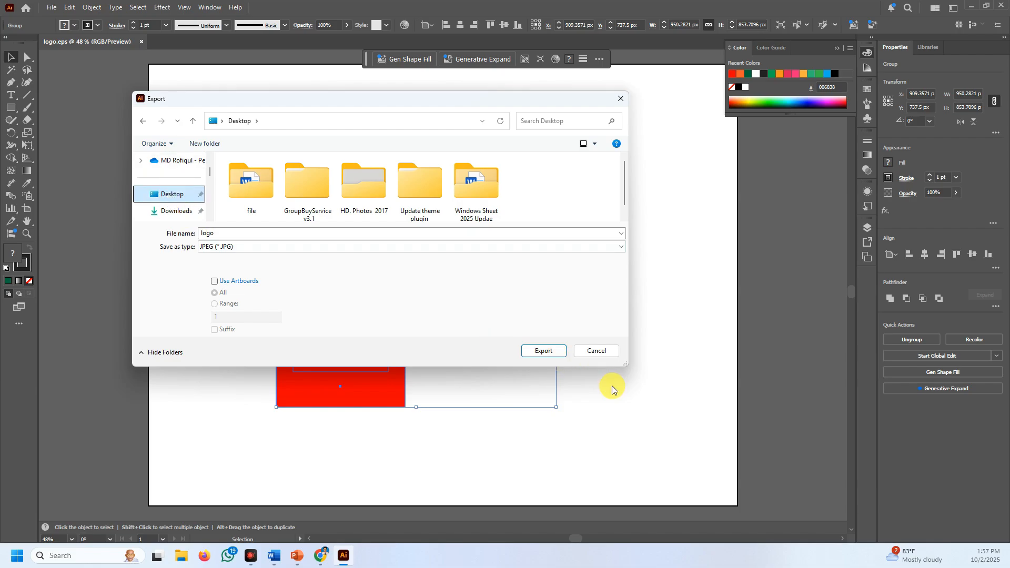
pyautogui.click(545, 350)
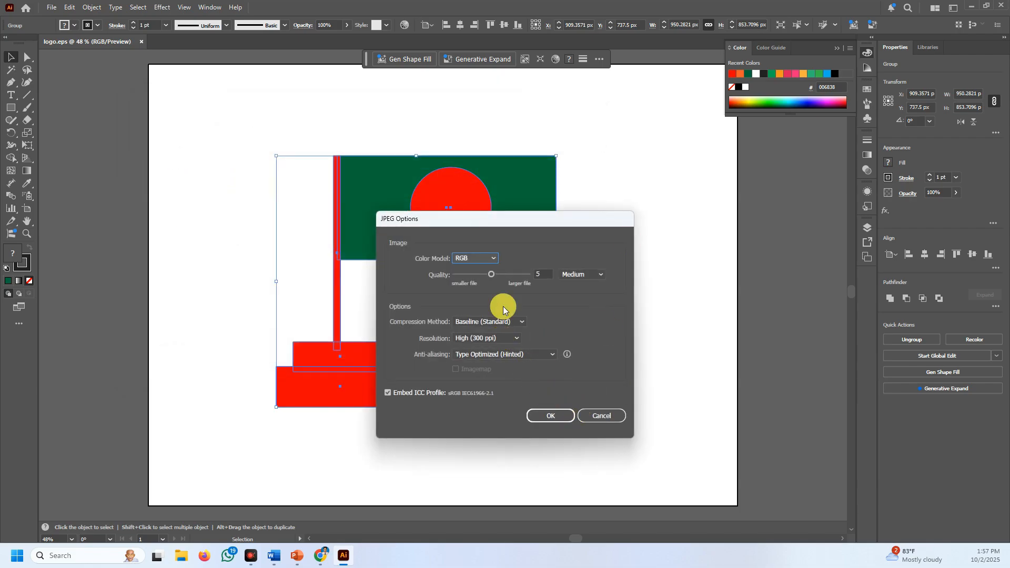
# Set the JPEG resolution to High (300 ppi) and complete the export
pyautogui.click(511, 340)
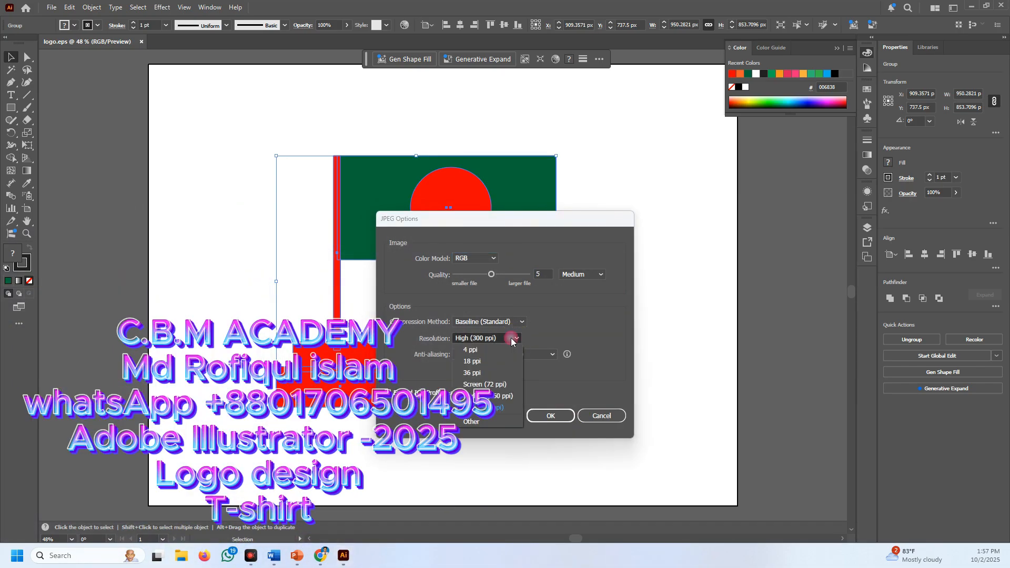
pyautogui.click(493, 406)
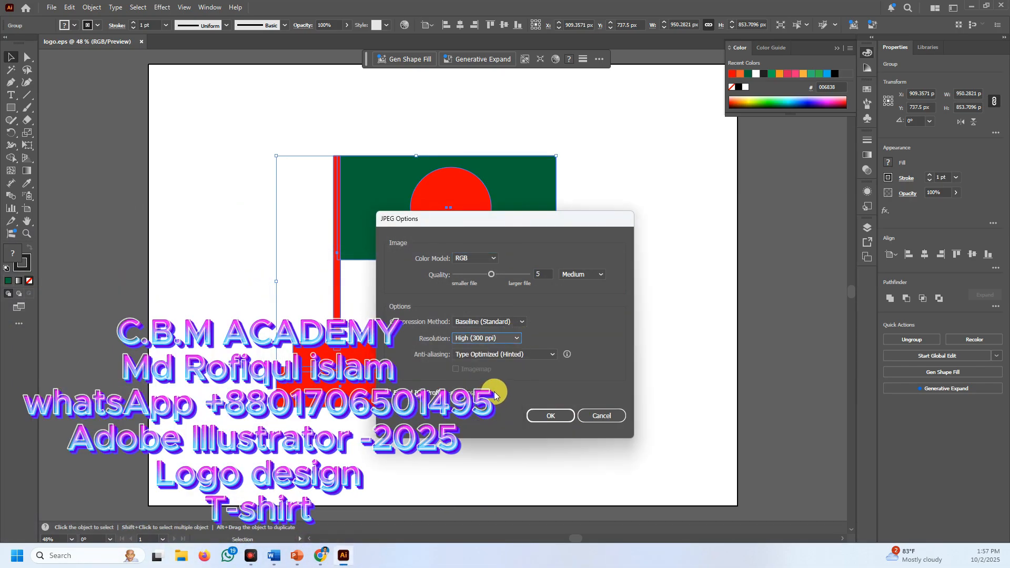
pyautogui.click(556, 415)
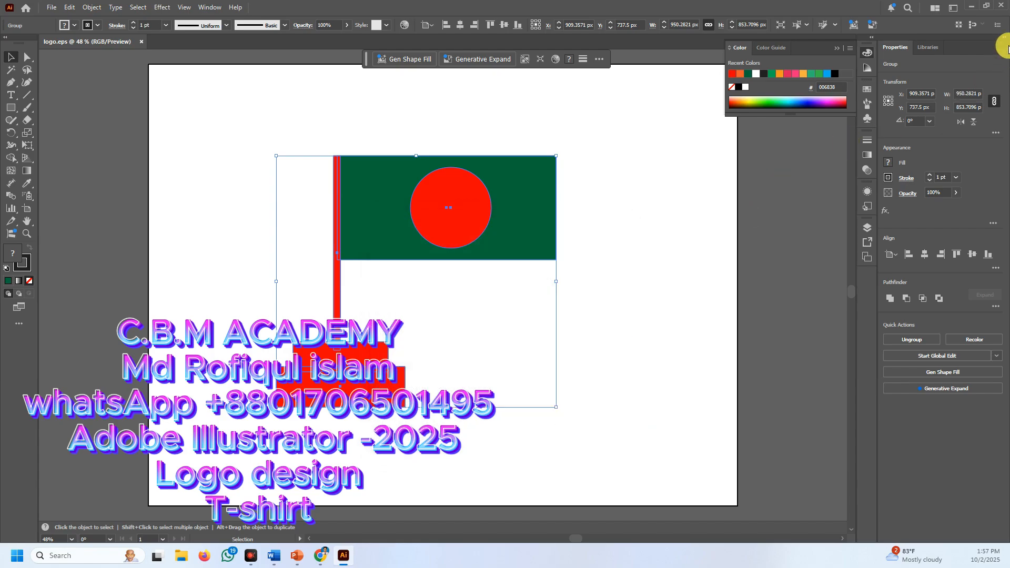
# Switch to the Windows desktop to view the exported logo JPG, close it and return to Illustrator
pyautogui.click(970, 5)
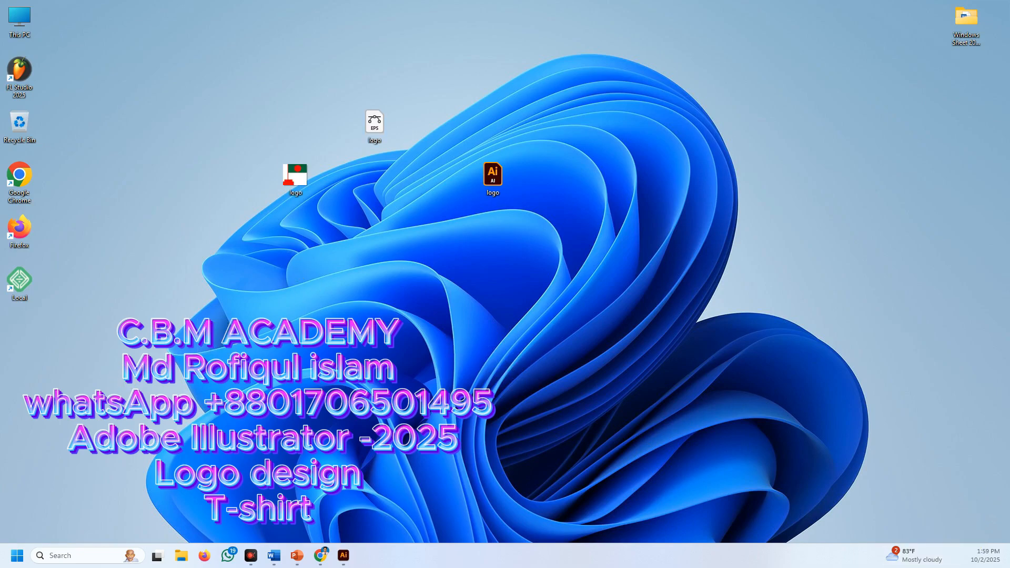
pyautogui.doubleClick(297, 173)
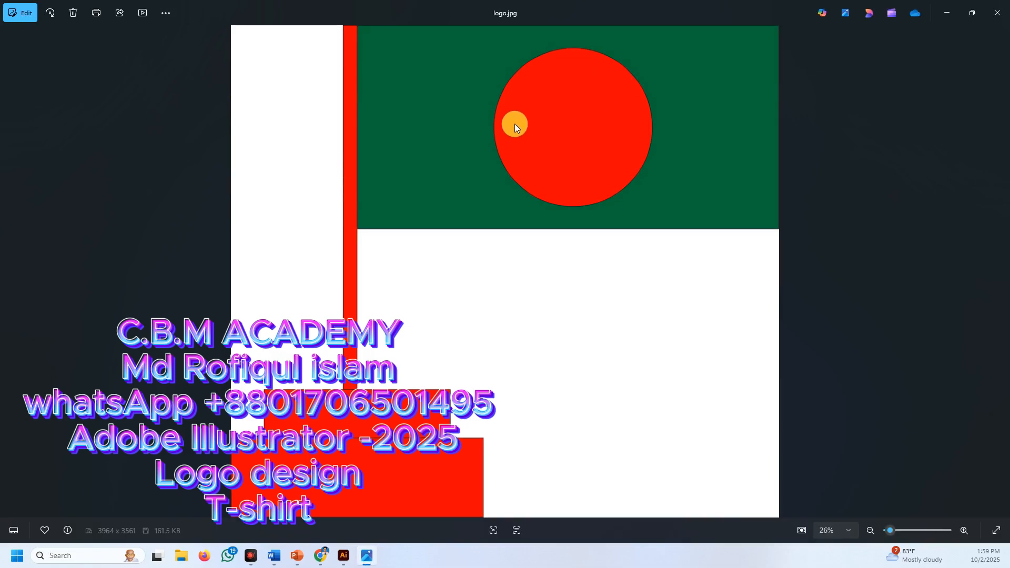
pyautogui.click(997, 13)
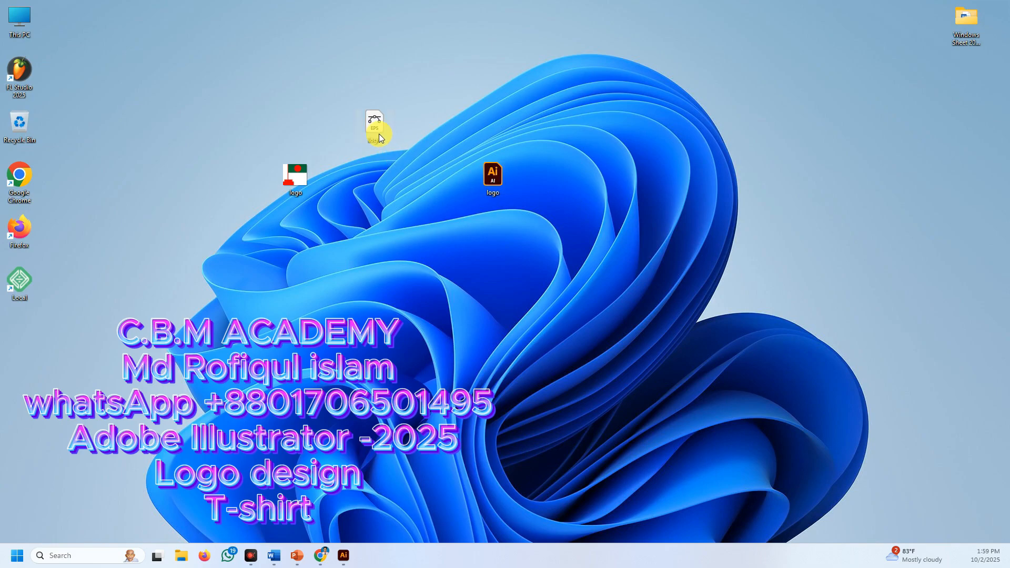
pyautogui.click(343, 555)
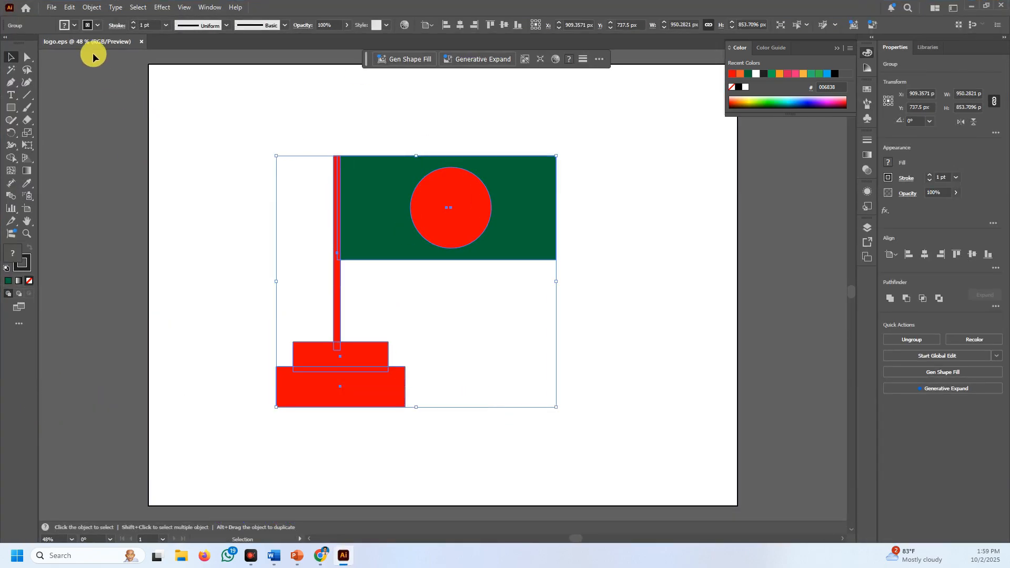